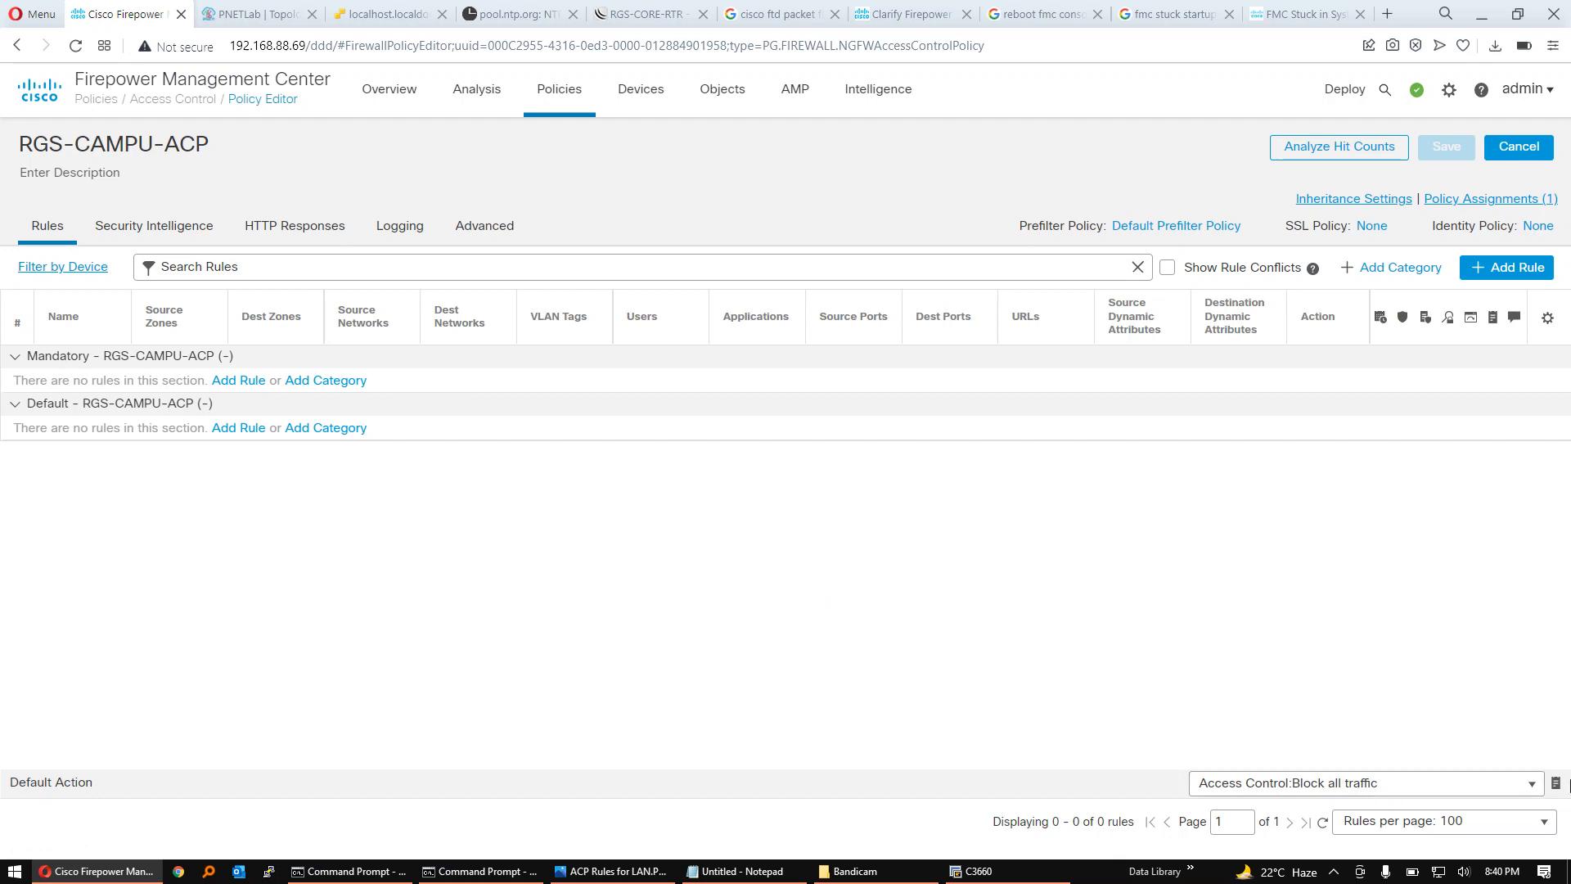
Step: Review the logging settings of the policy's default action and close them without making changes
left_click(1557, 784)
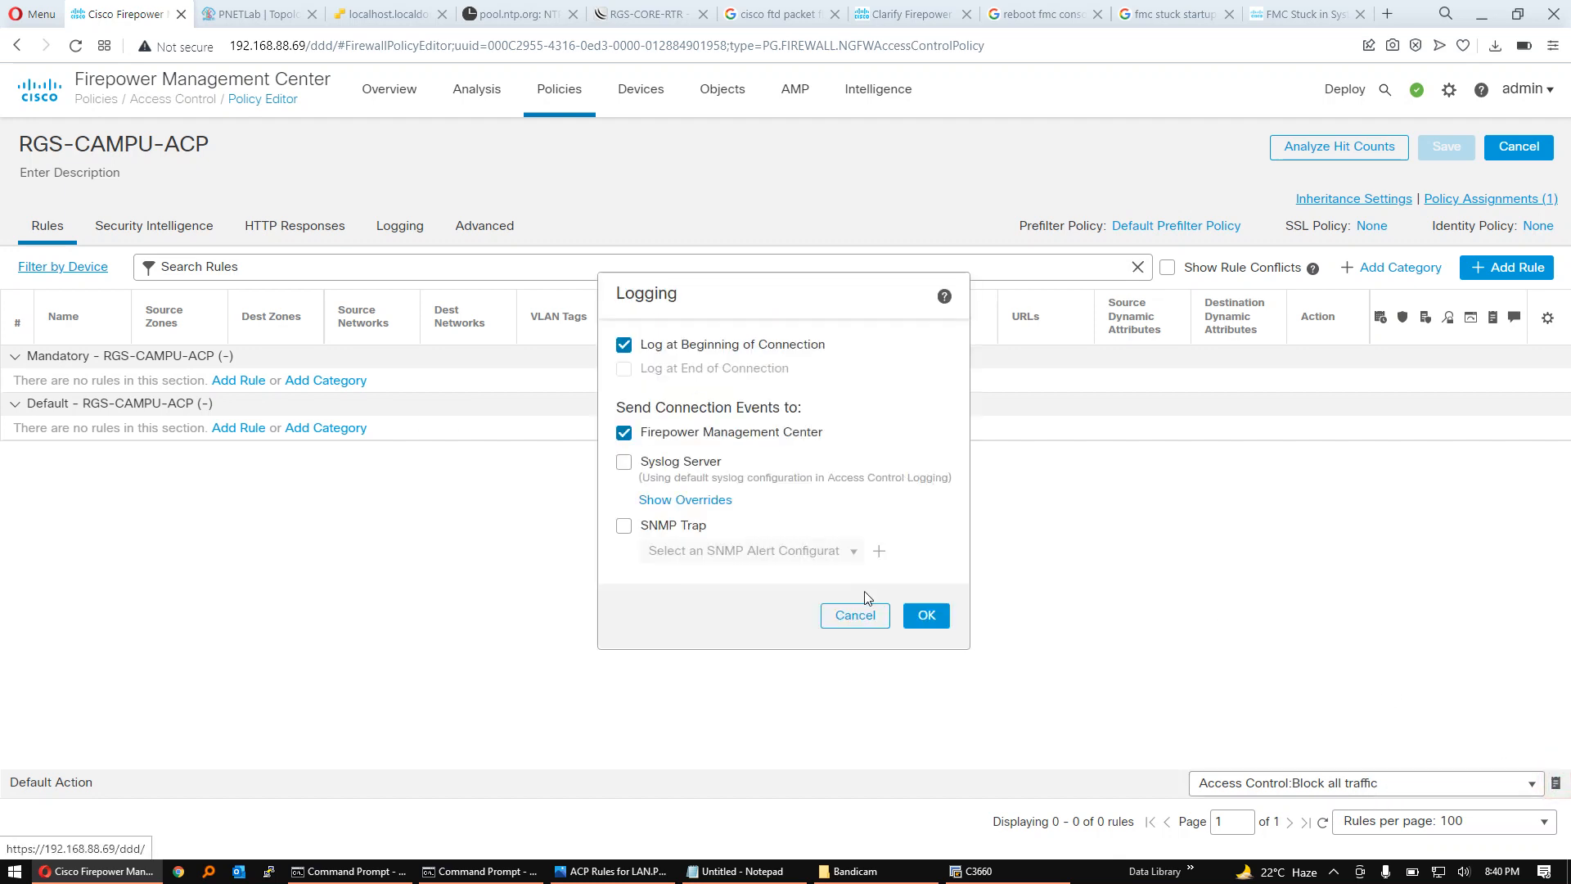
left_click(865, 614)
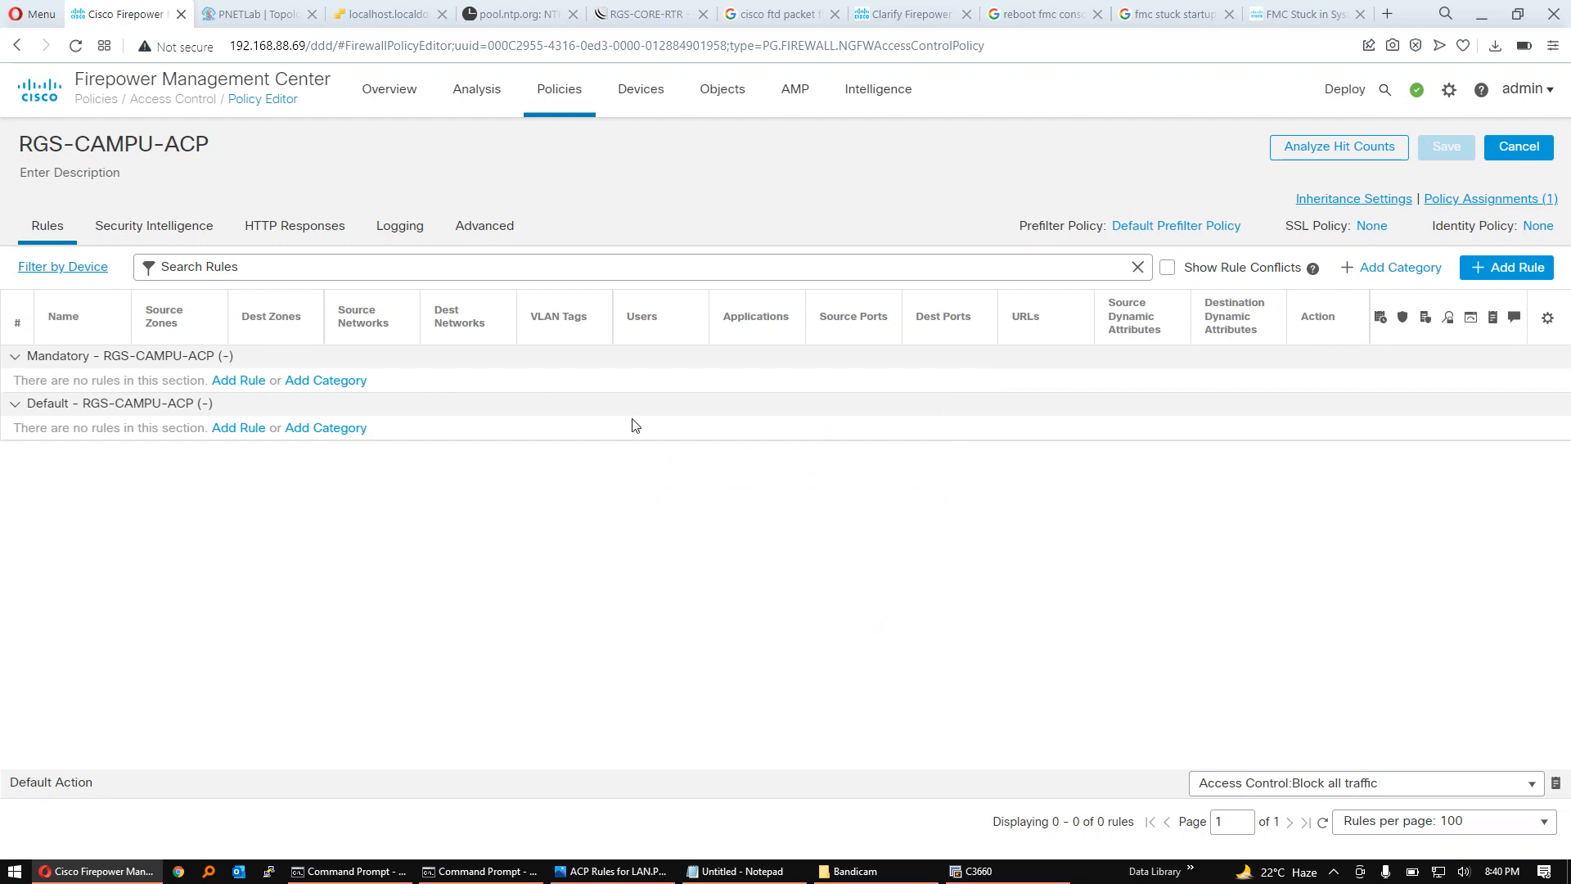
Step: Switch to the PNETLab topology, examine the path from the C3660 router through the firewall to the ISP, and return to the policy editor
left_click(254, 13)
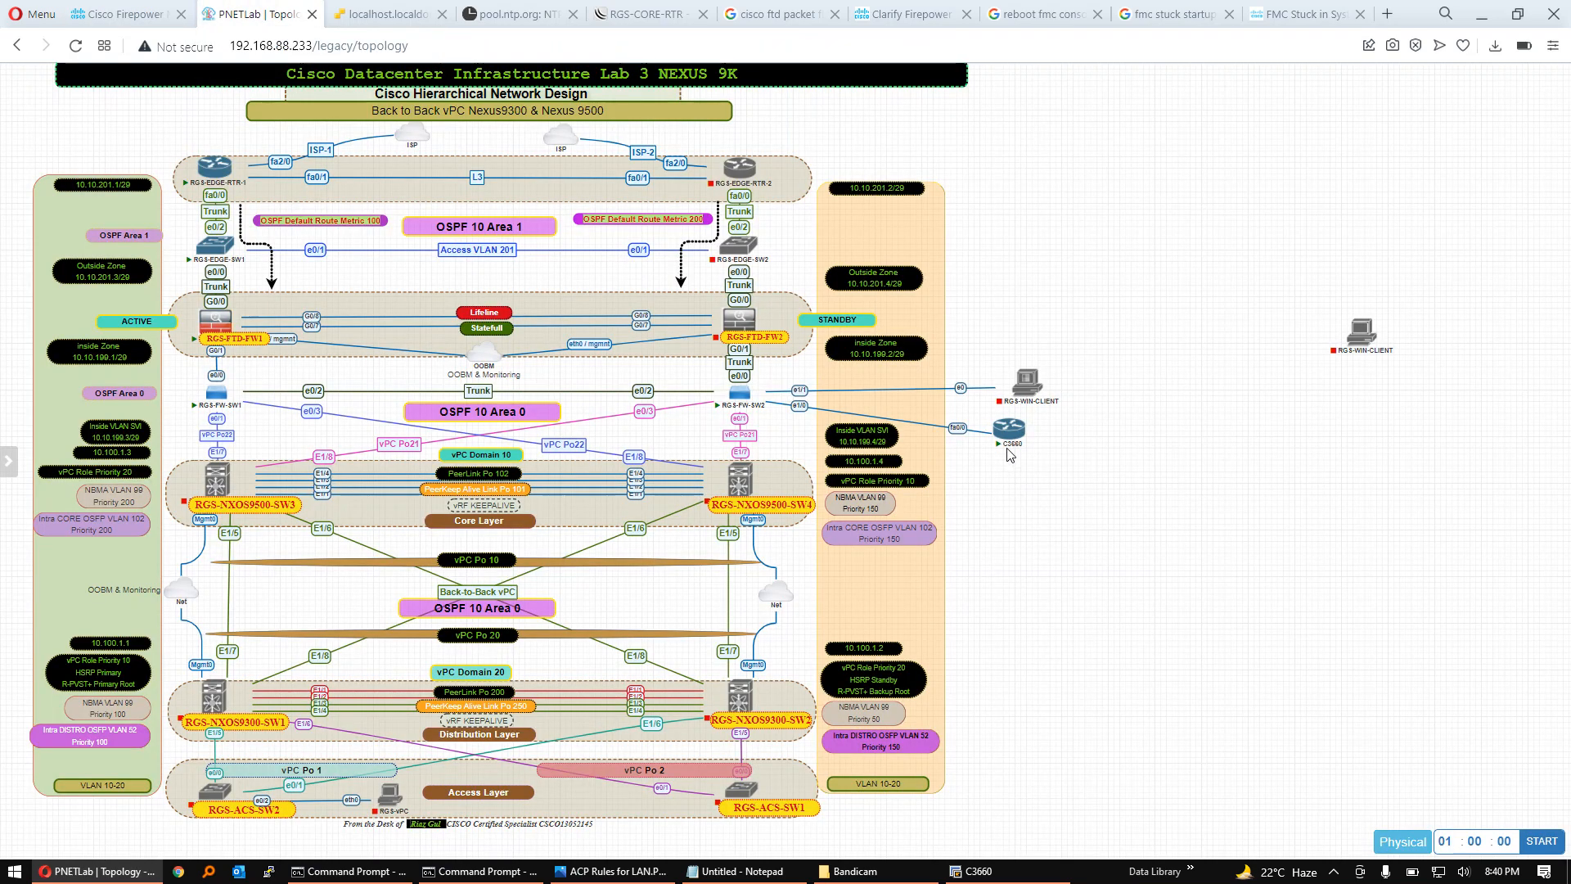
mouse_move(1012, 446)
mouse_move(217, 334)
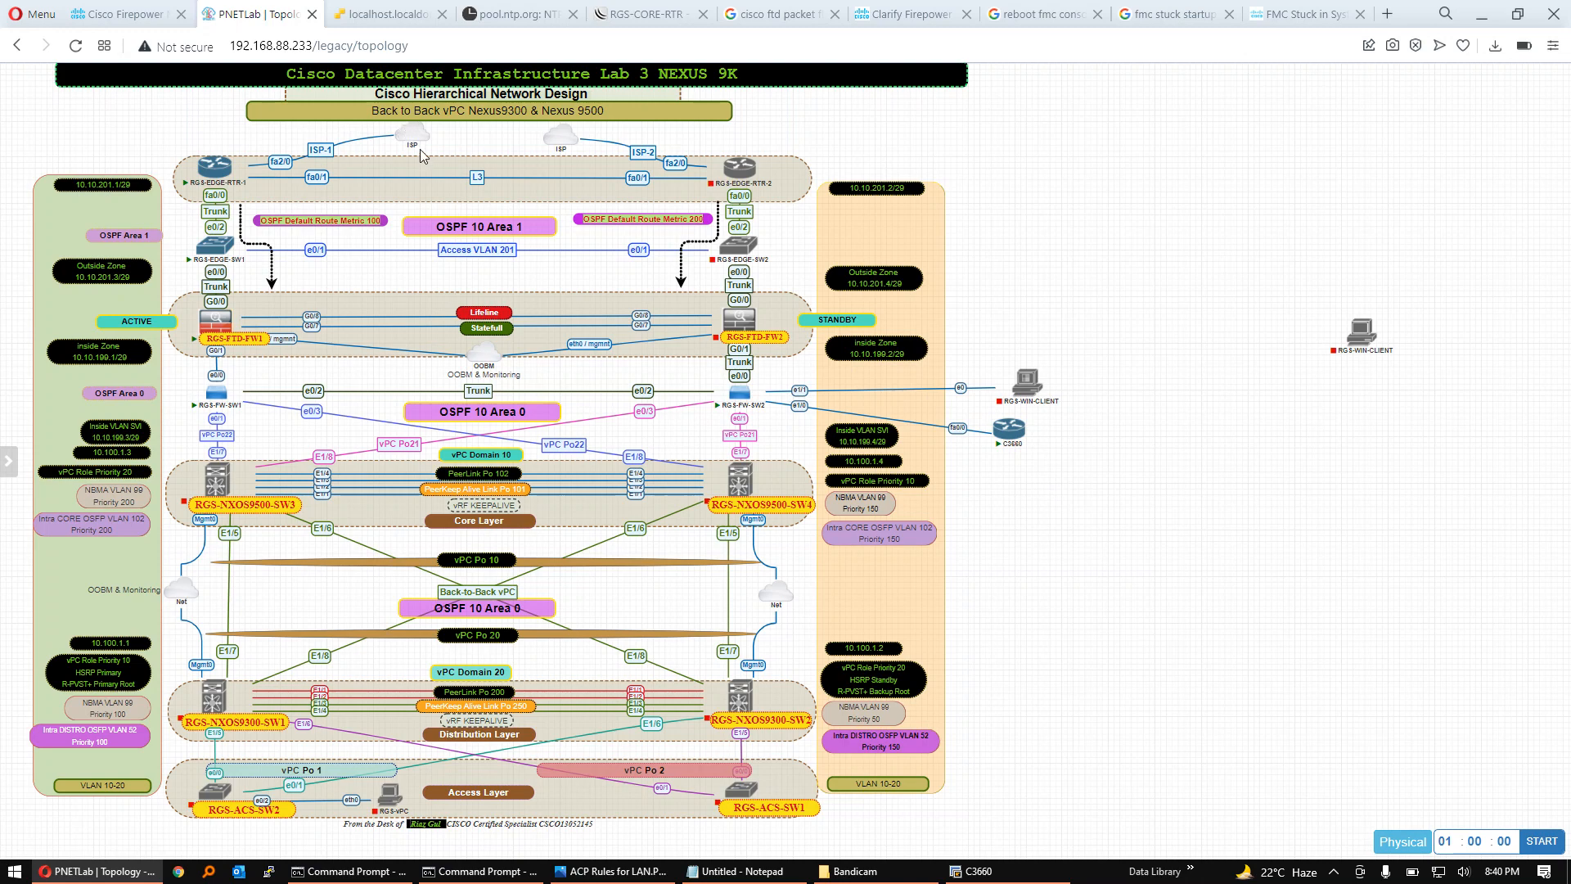
left_click(141, 11)
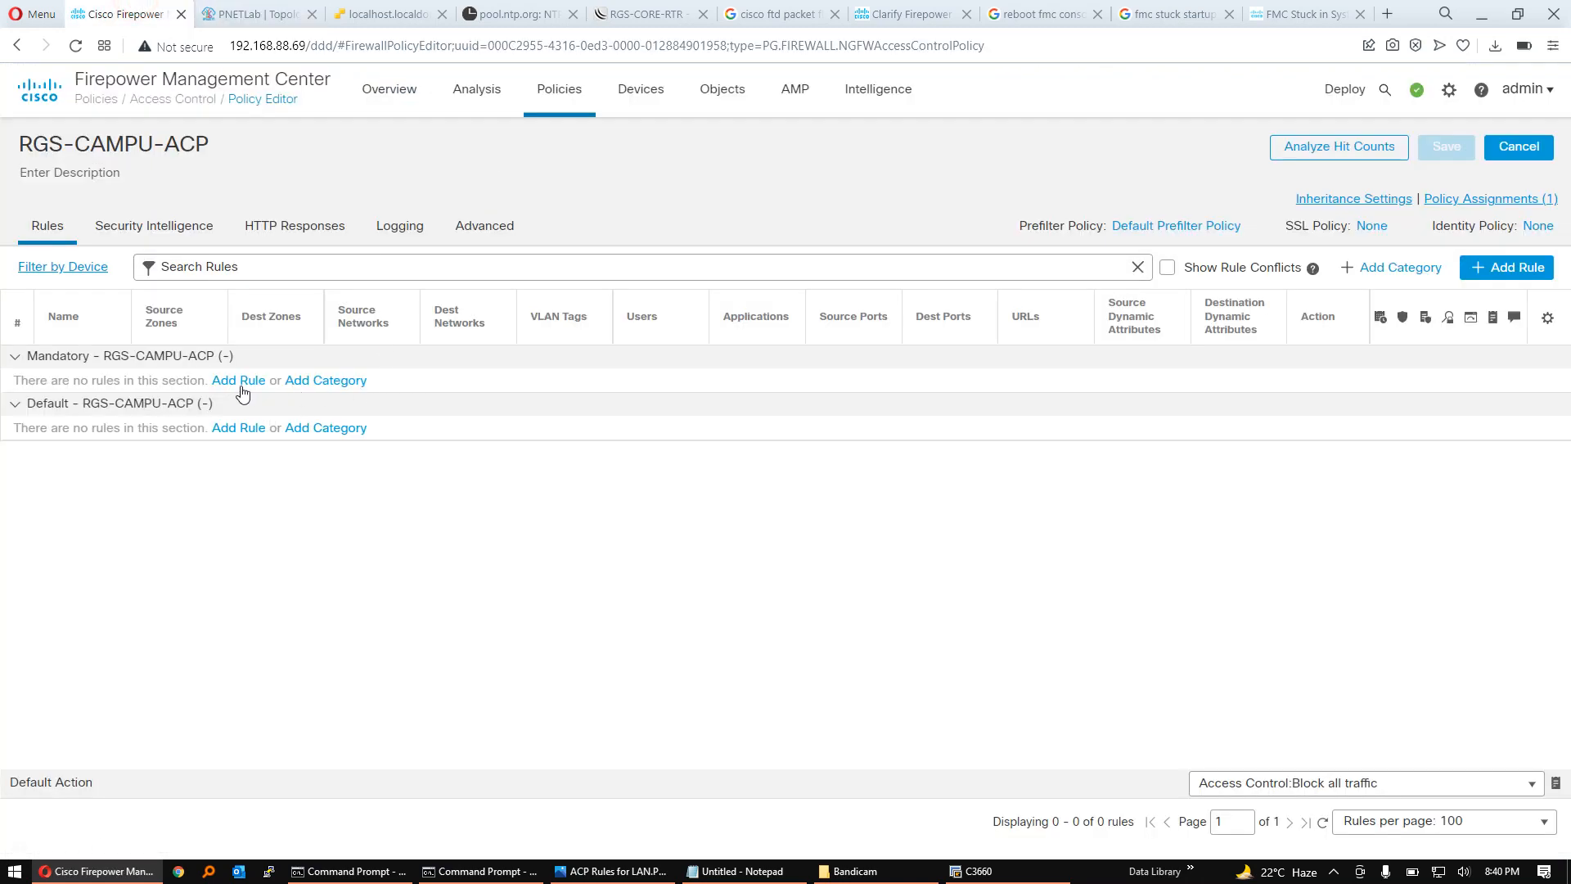
left_click(221, 145)
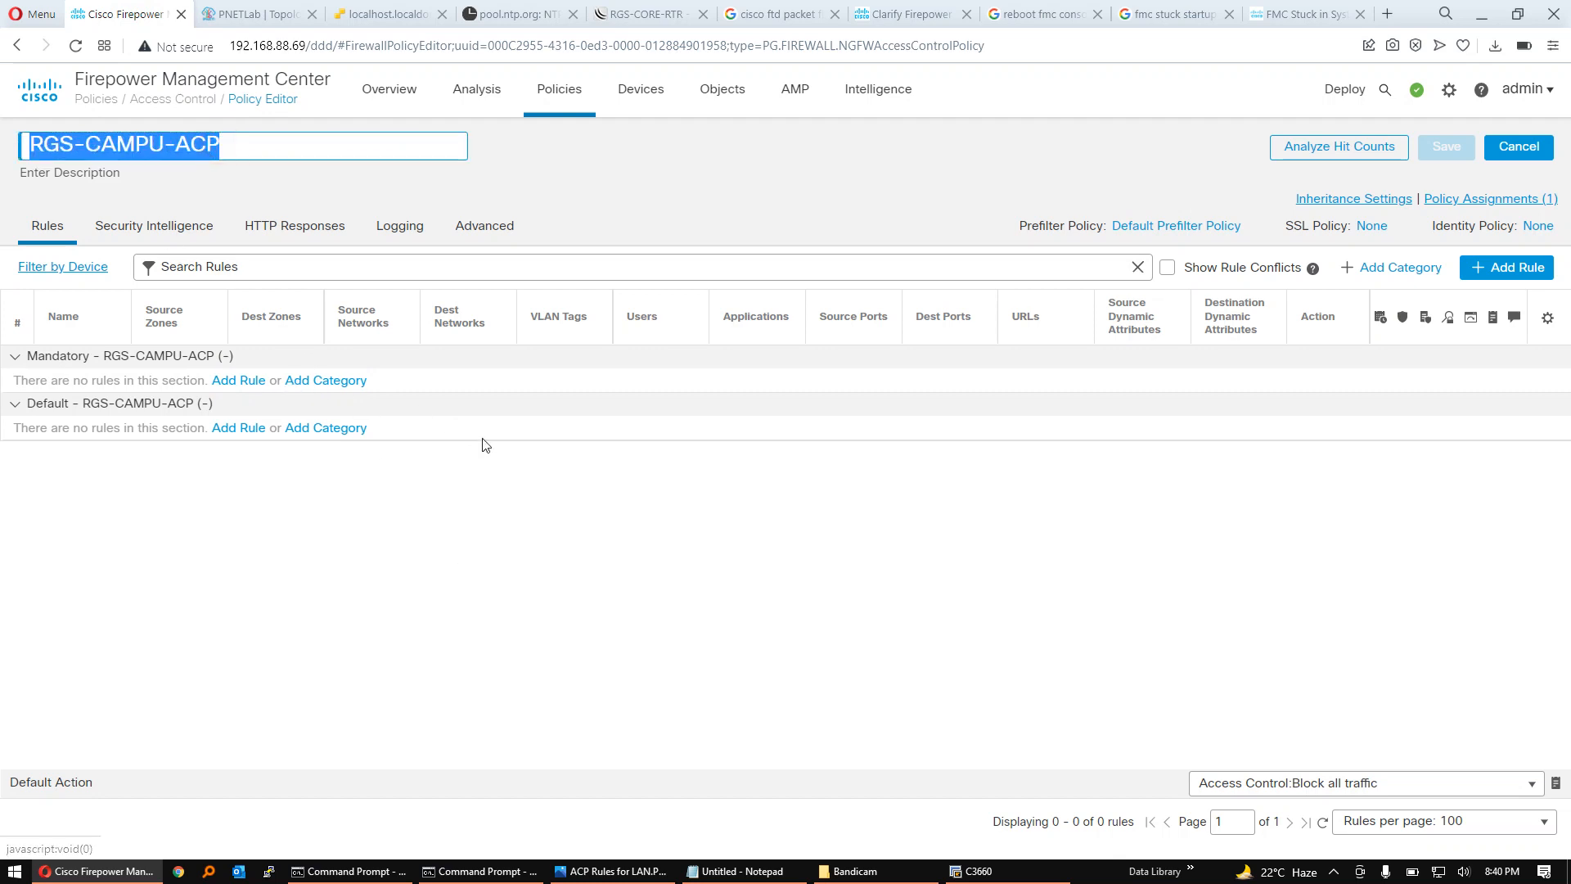
left_click(529, 475)
left_click(673, 507)
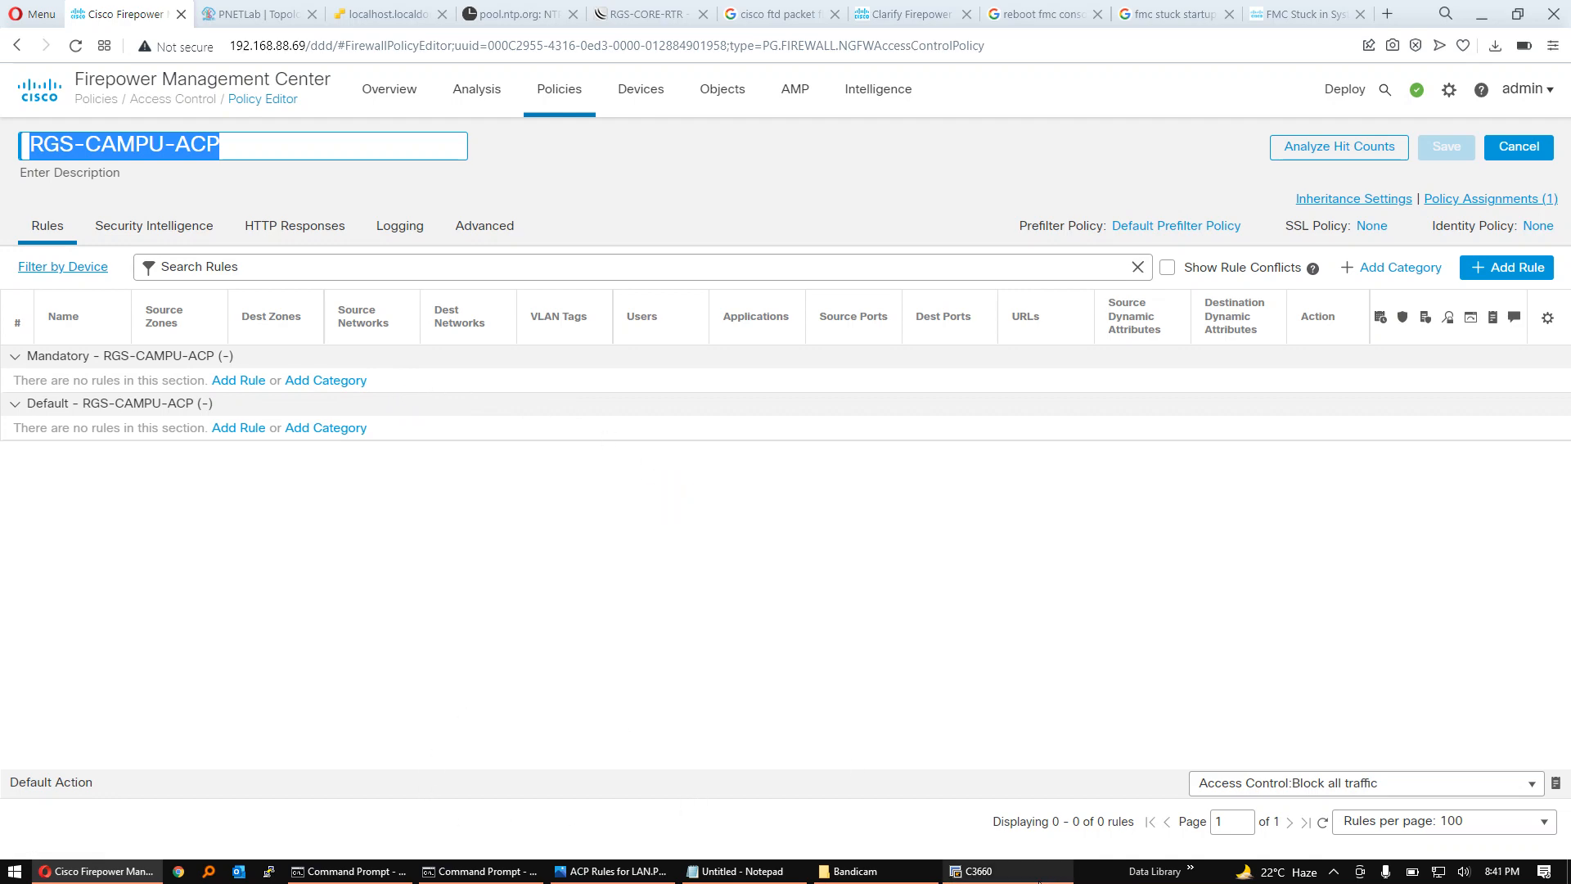
Step: Run ping 8.8.8.8 repeat 100 again from the C3660 router console and return to the policy editor
left_click(1013, 872)
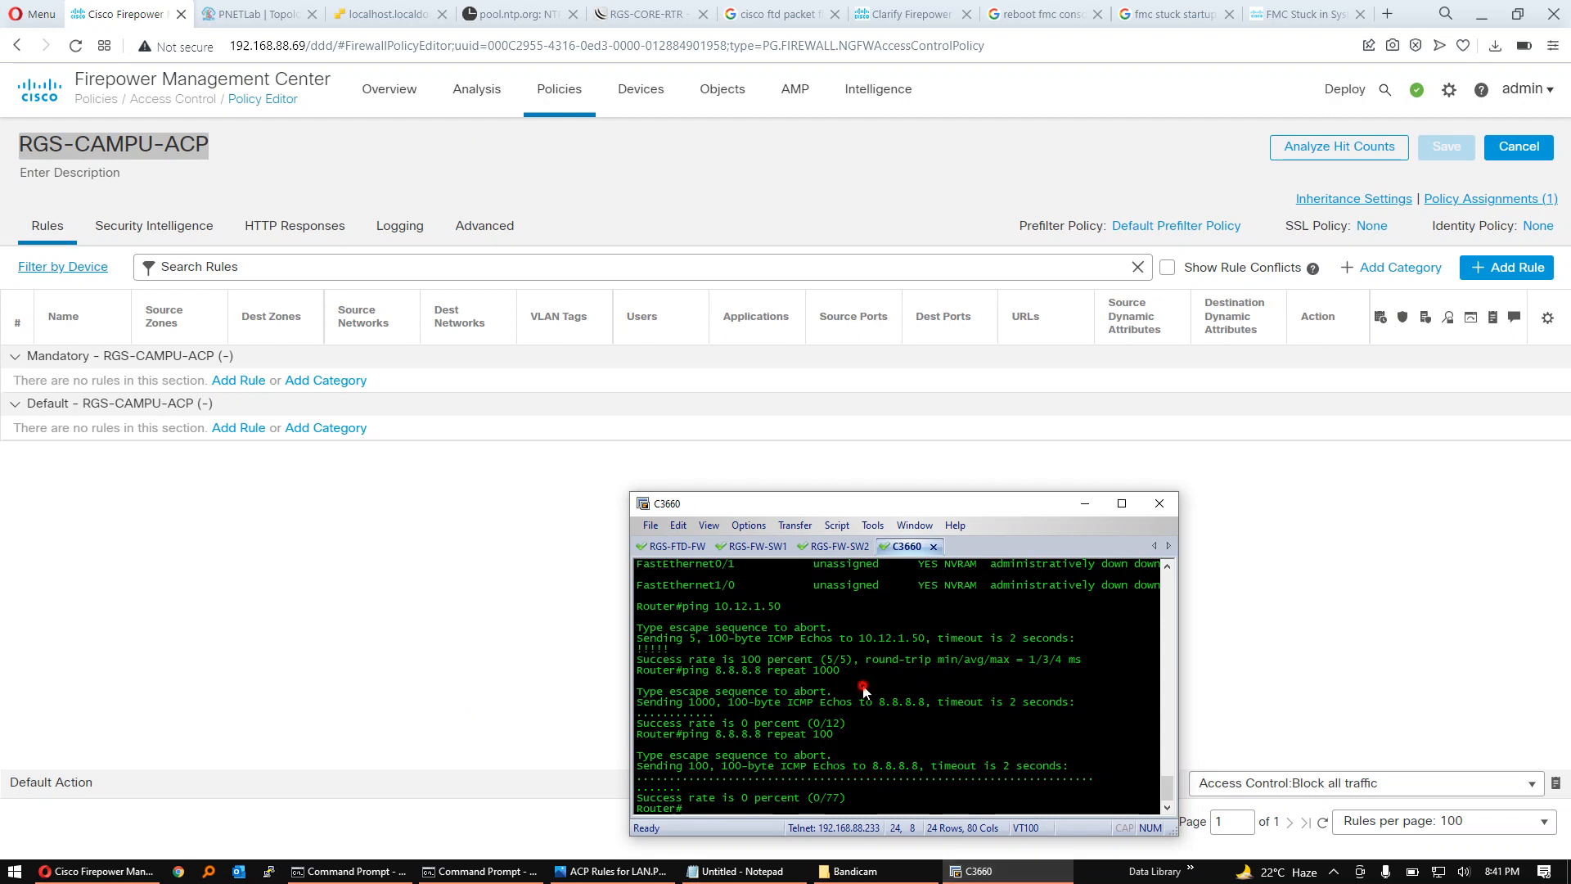
key("Up")
key("Return")
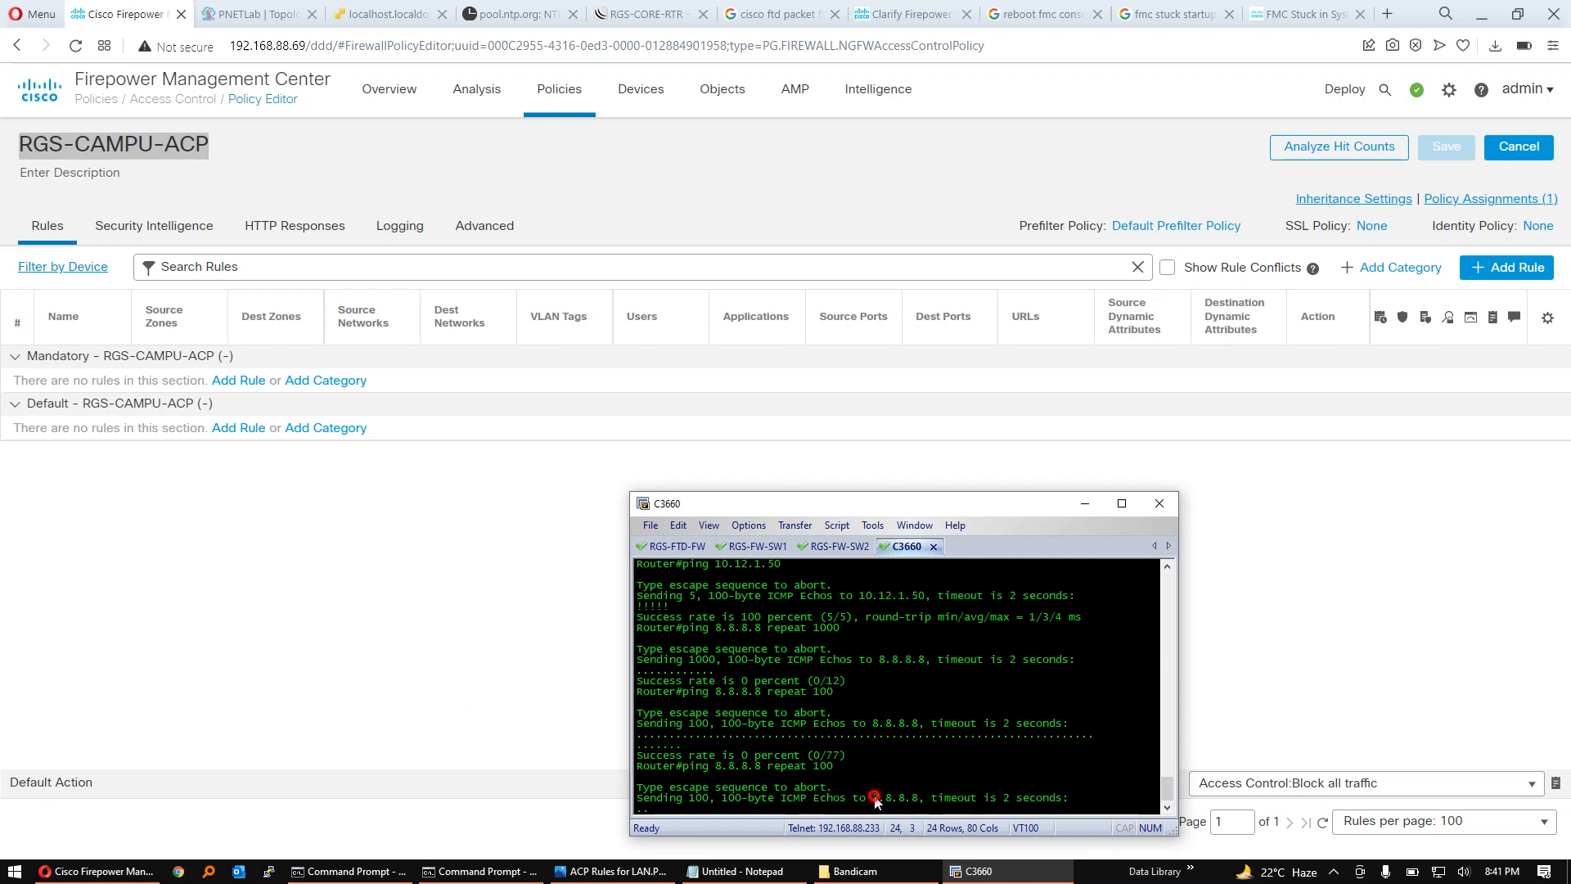
left_click_drag(875, 799, 930, 801)
left_click(408, 565)
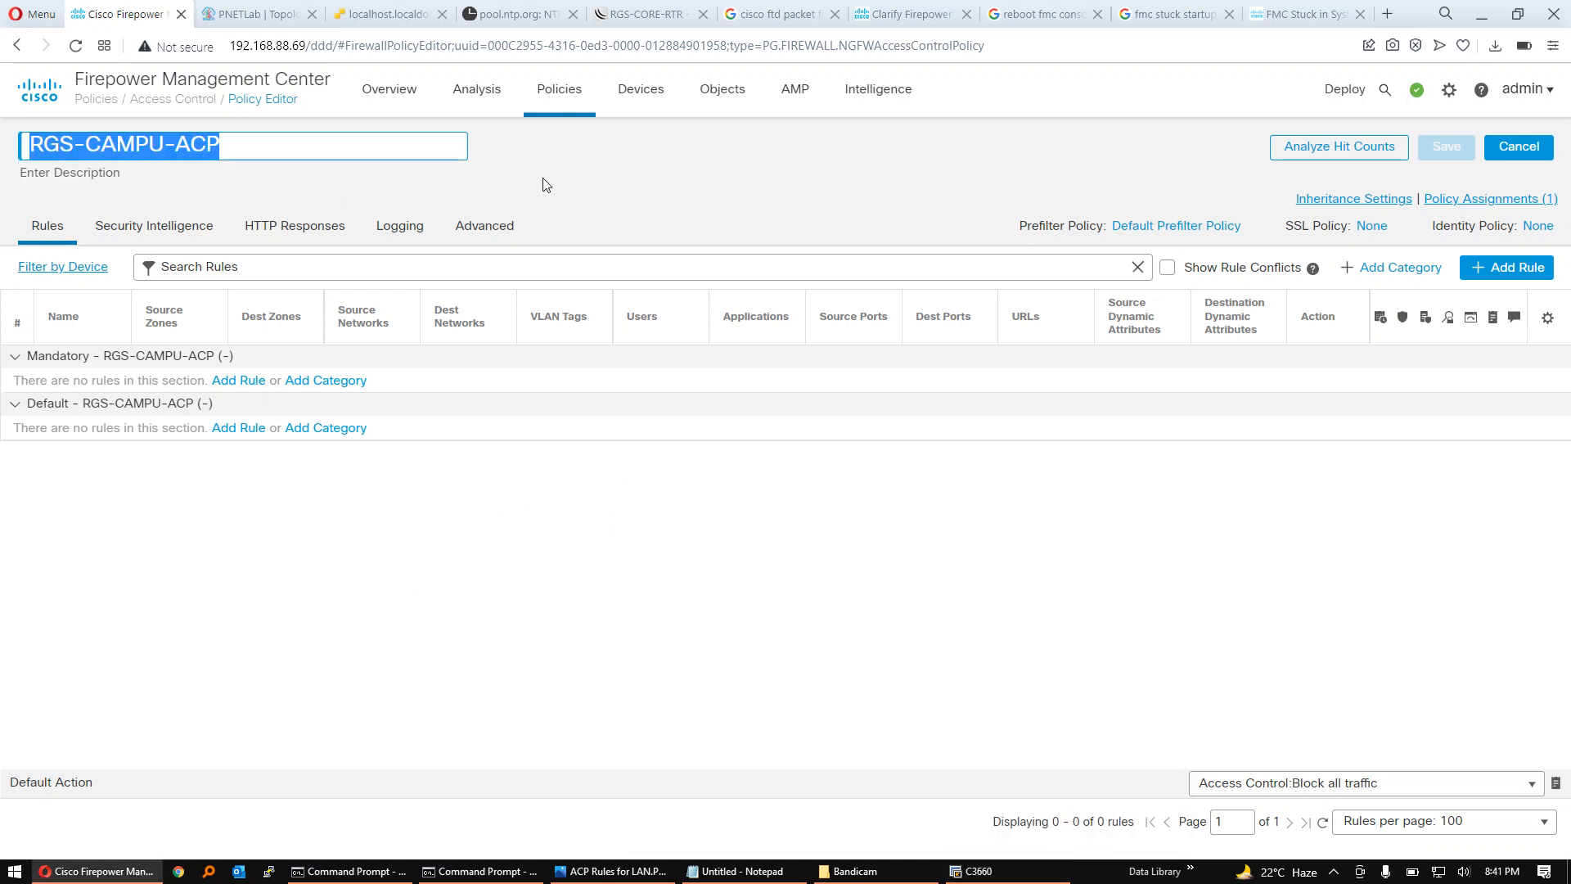
Step: Open the Connection Events page in a separate browser tab
left_click(477, 88)
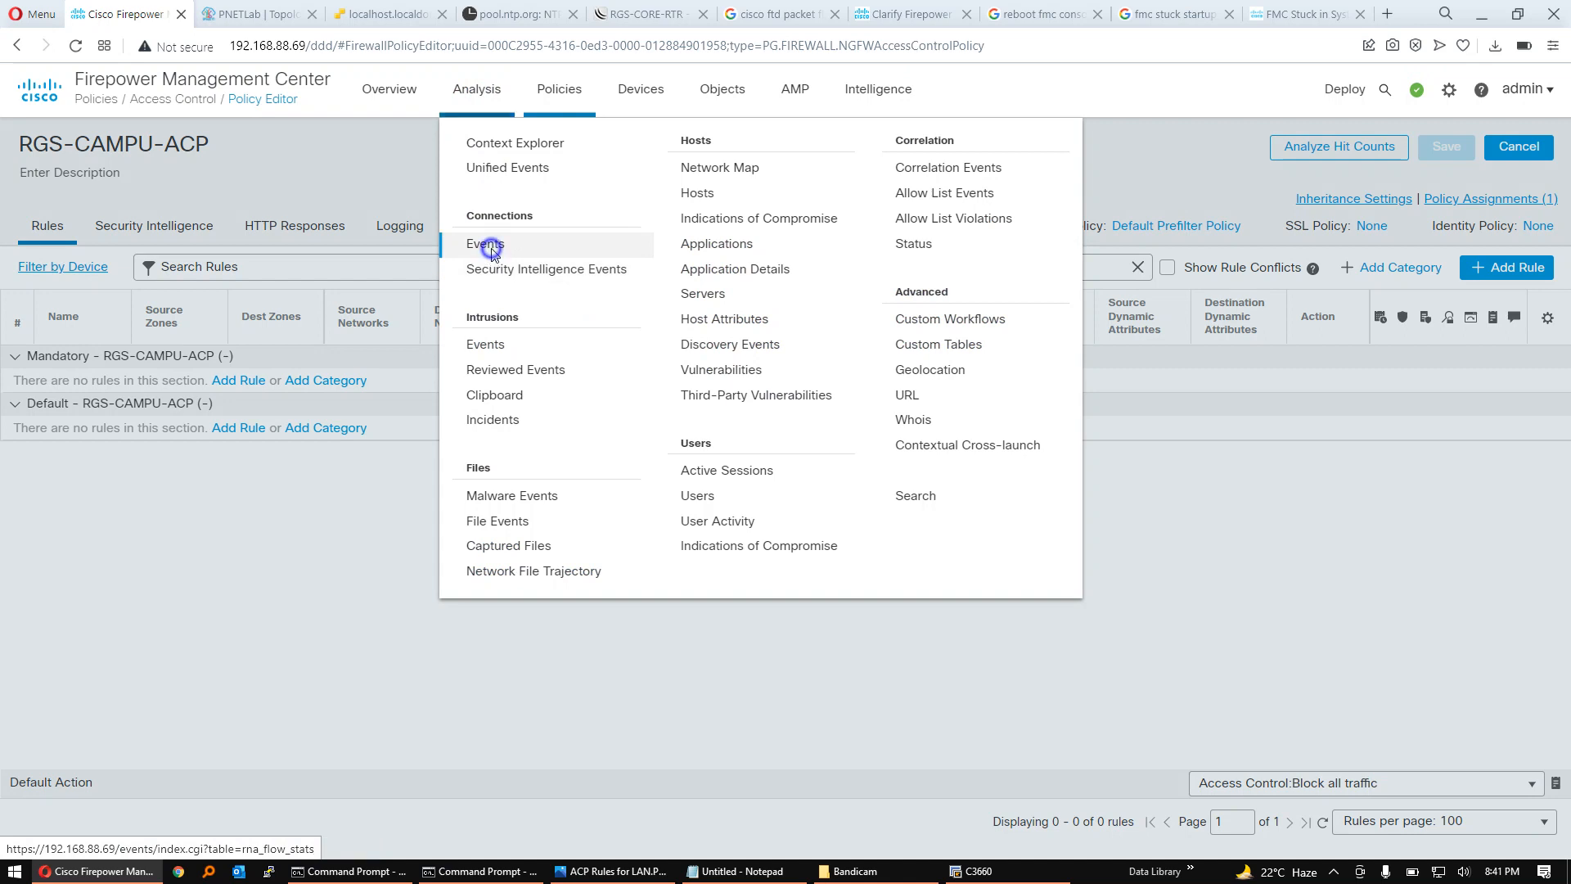
right_click(491, 245)
left_click(540, 260)
left_click(235, 18)
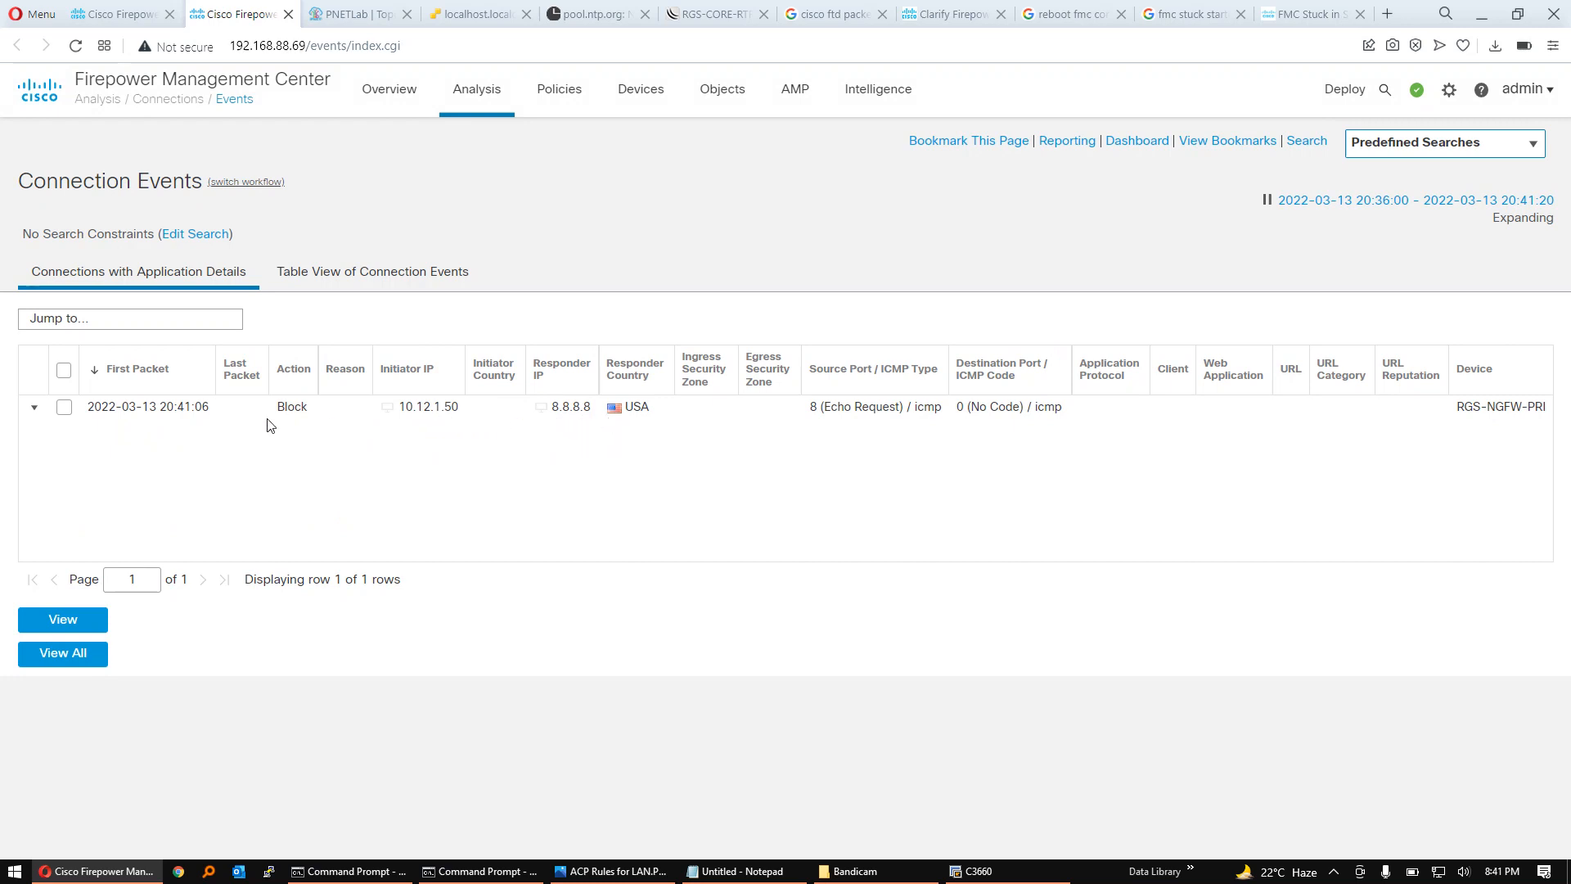
Step: Open the blocked ICMP event in the table view and examine which access control policy and rule handled it
left_click_drag(283, 409, 324, 415)
left_click(865, 490)
left_click(95, 406)
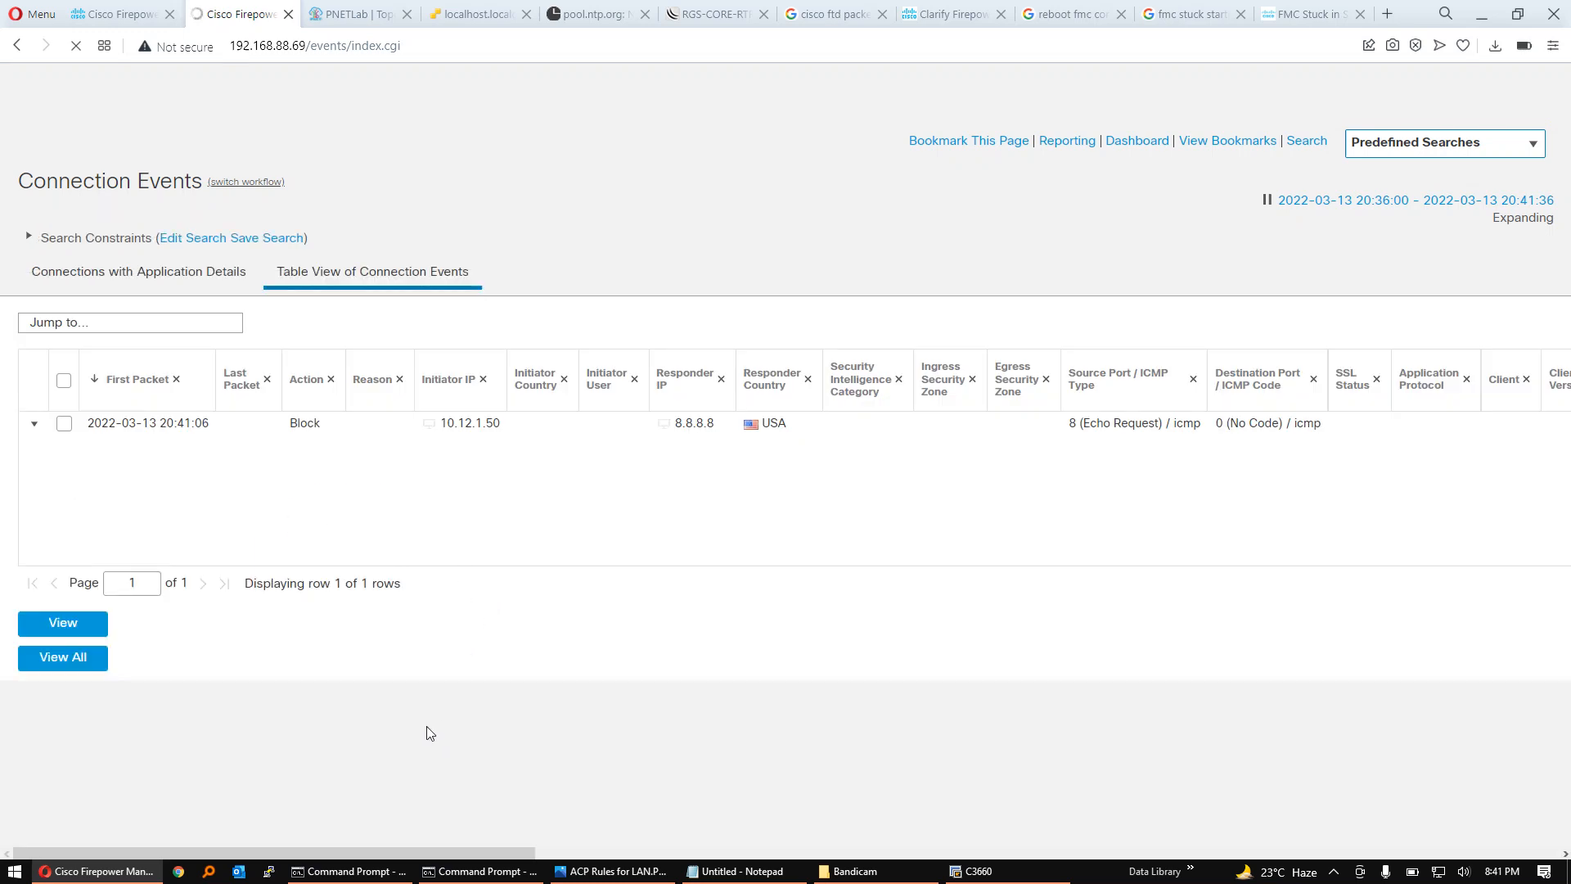
left_click(556, 852)
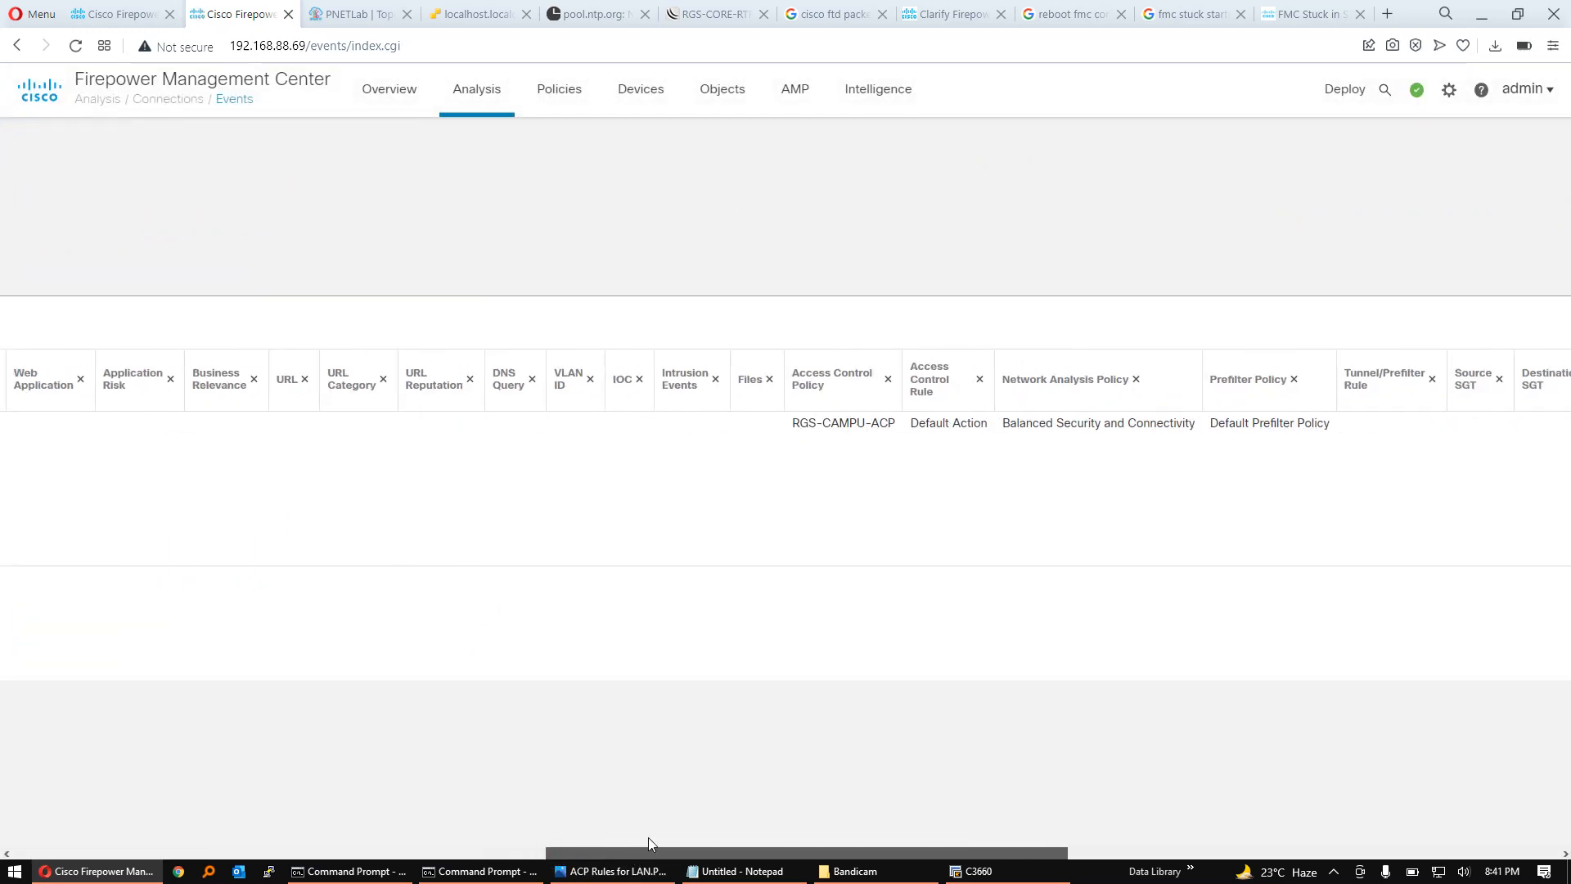
left_click_drag(791, 423, 899, 439)
left_click(936, 450)
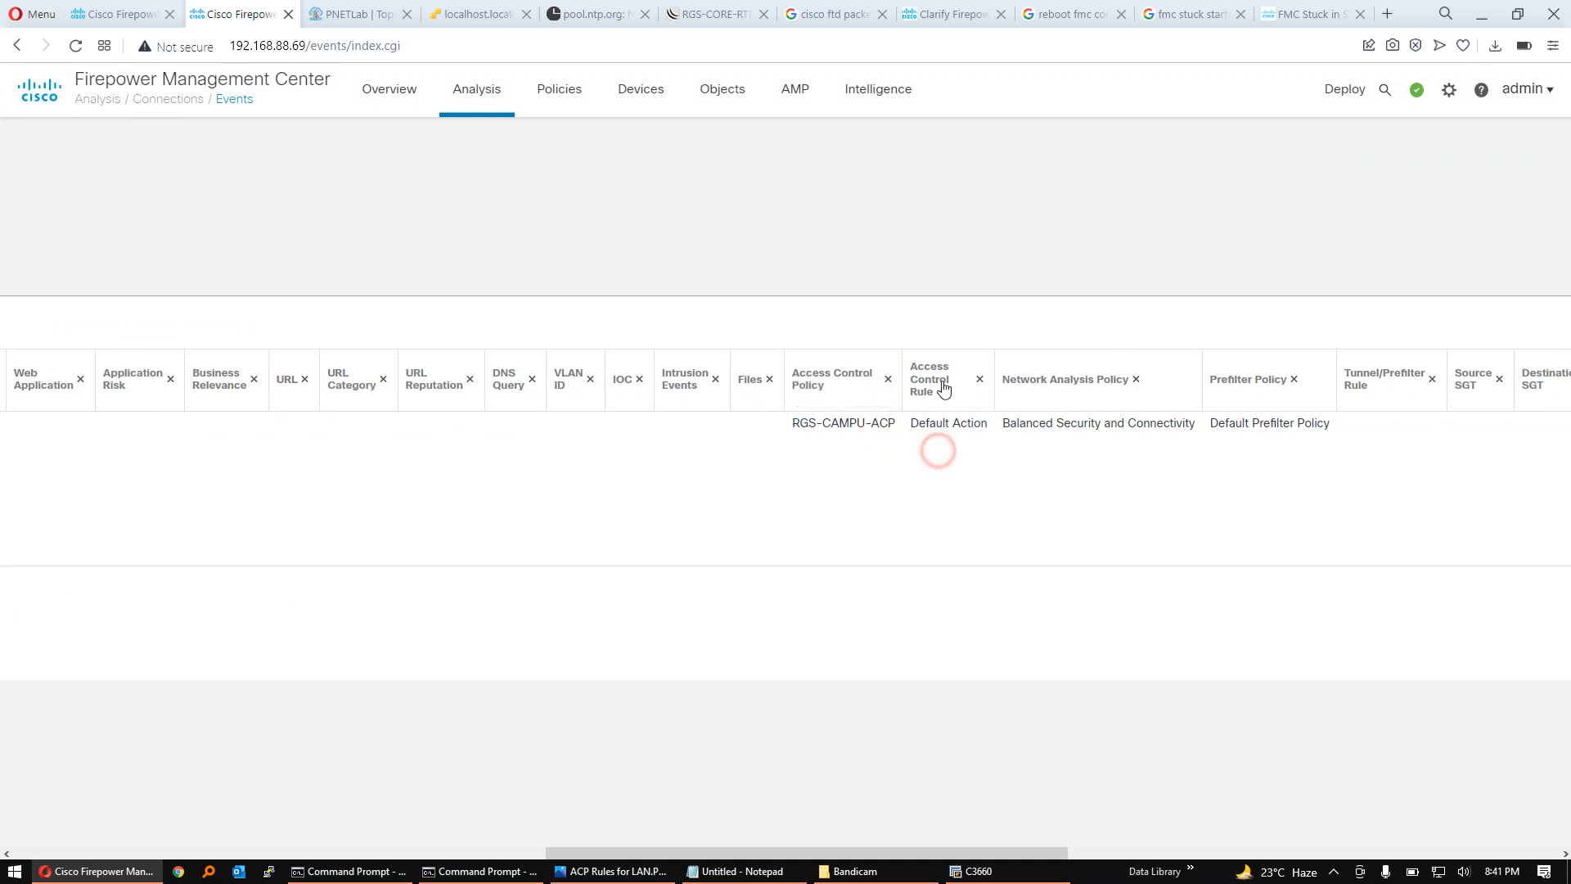
mouse_move(907, 440)
left_mouse_down()
mouse_move(968, 437)
mouse_move(916, 441)
left_mouse_up()
left_click(918, 501)
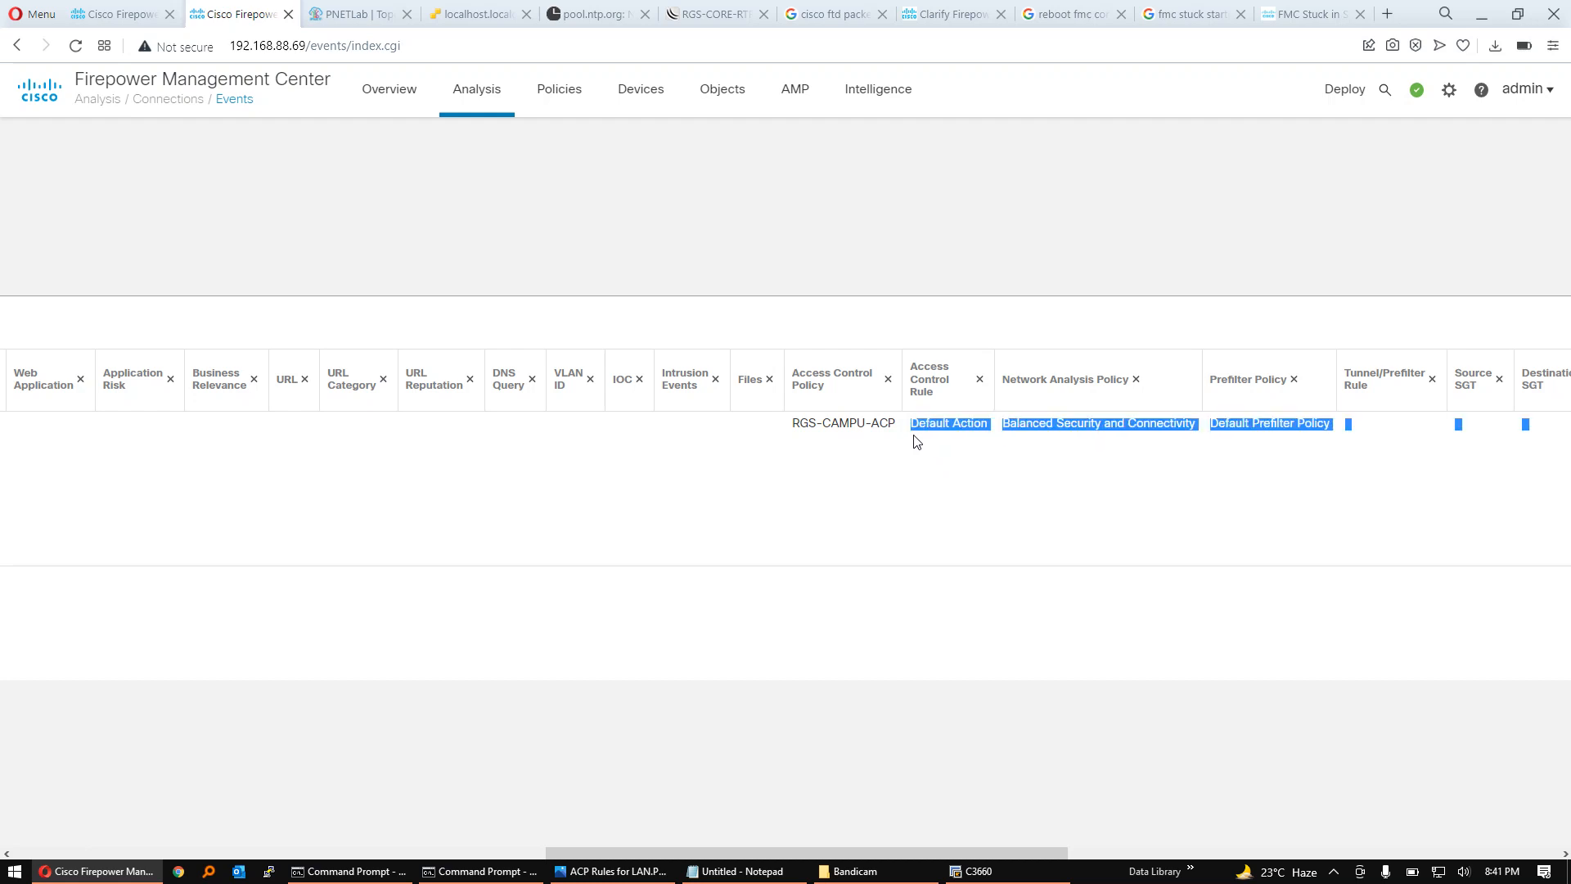
left_click(926, 486)
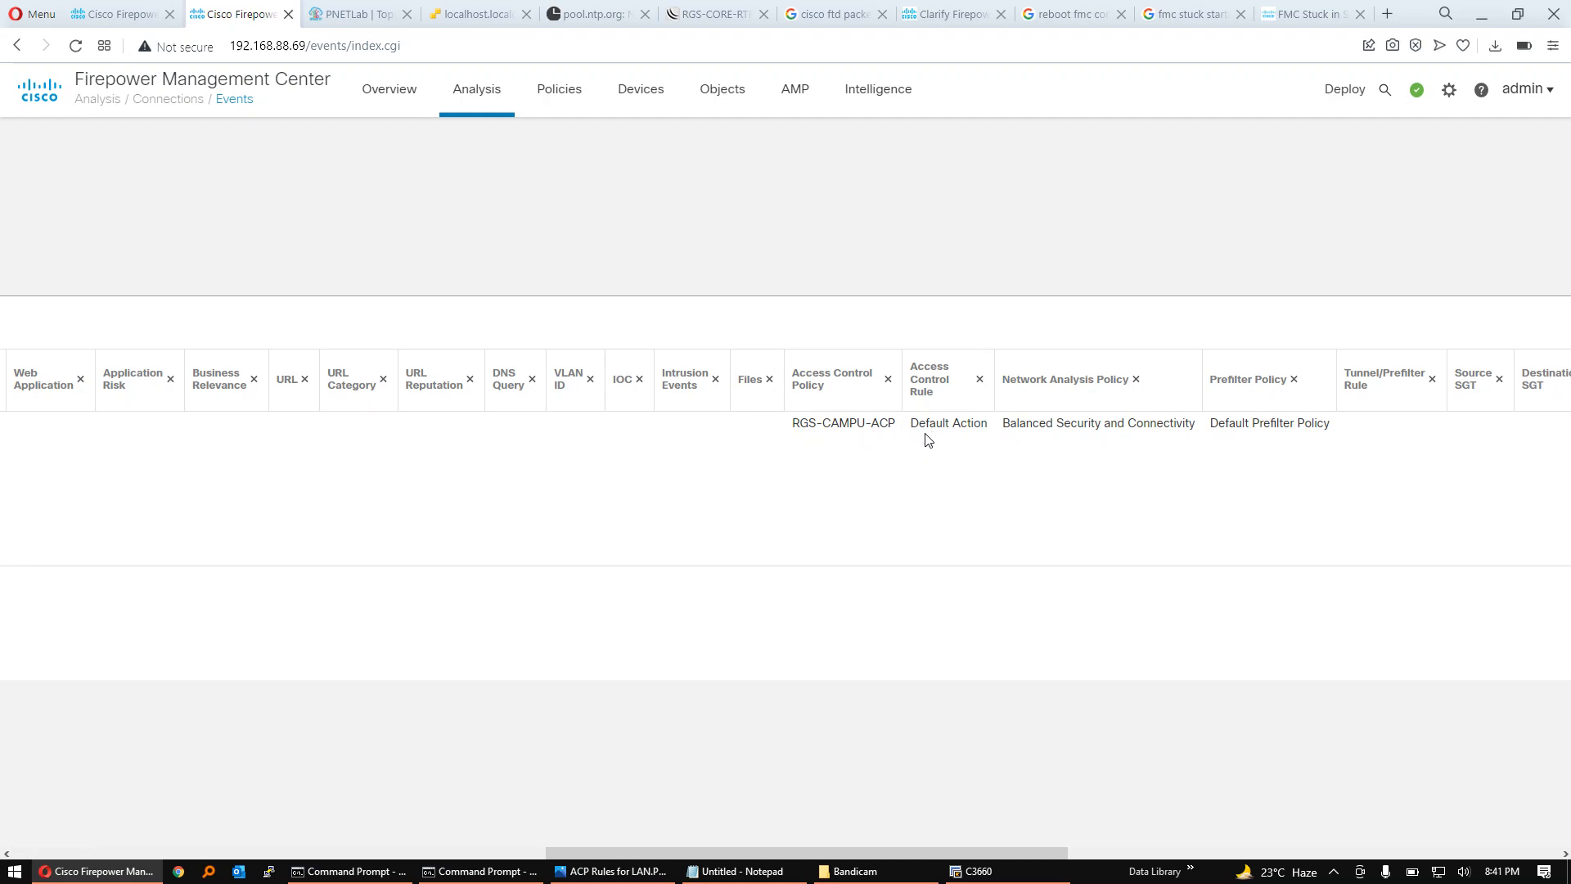
left_click_drag(645, 853, 199, 818)
Step: Start a new rule in the RGS-CAMPU-ACP policy and name it ALLOW-ICMP-IT-PC
left_click(109, 10)
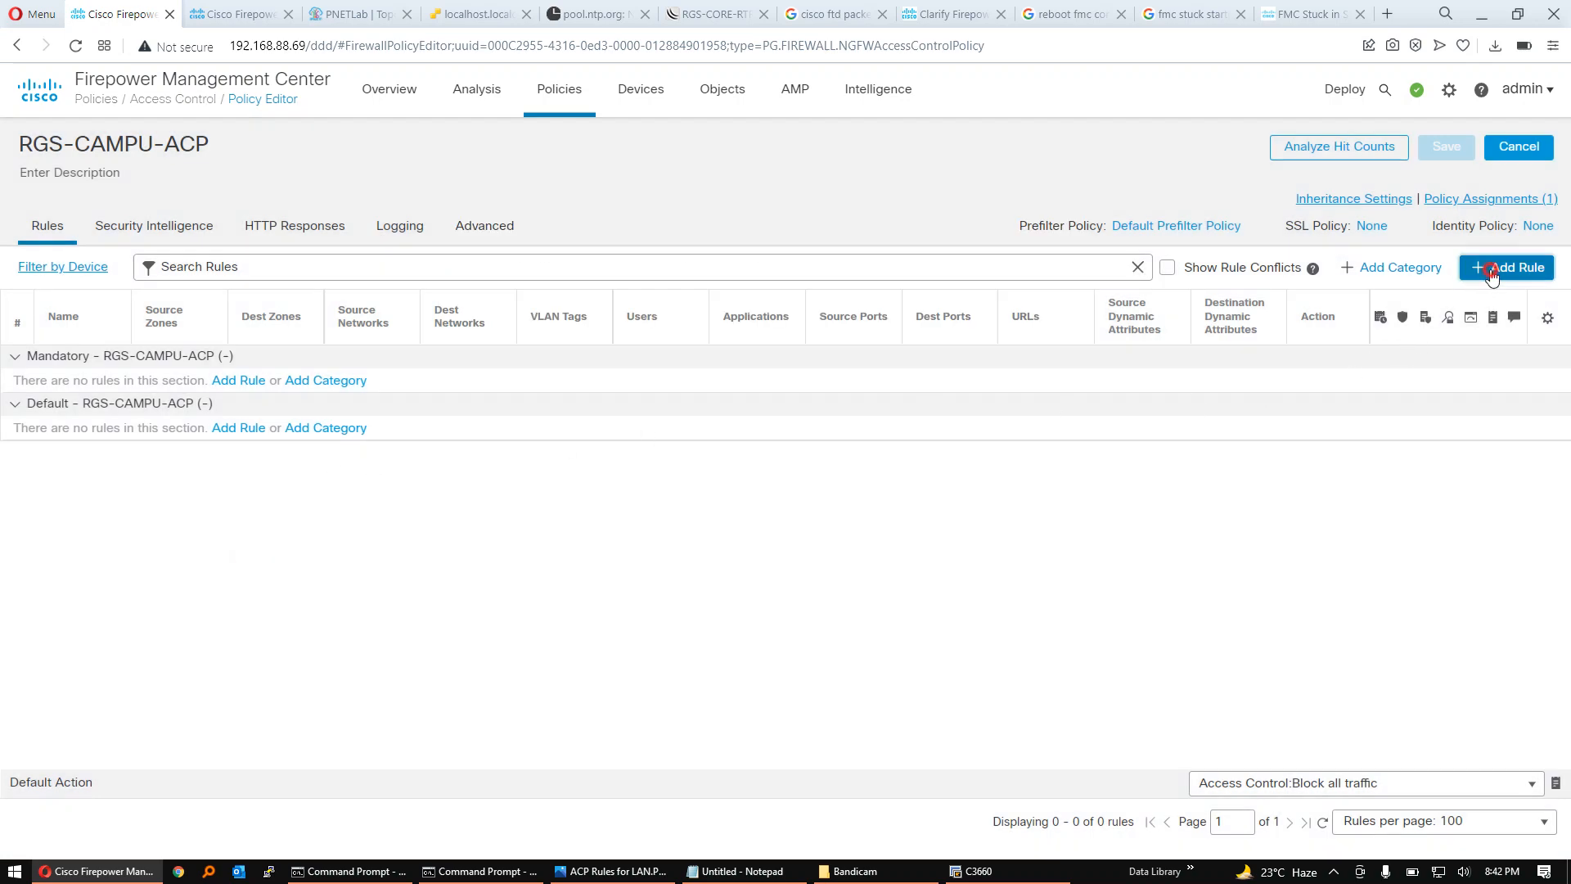
left_click(1501, 267)
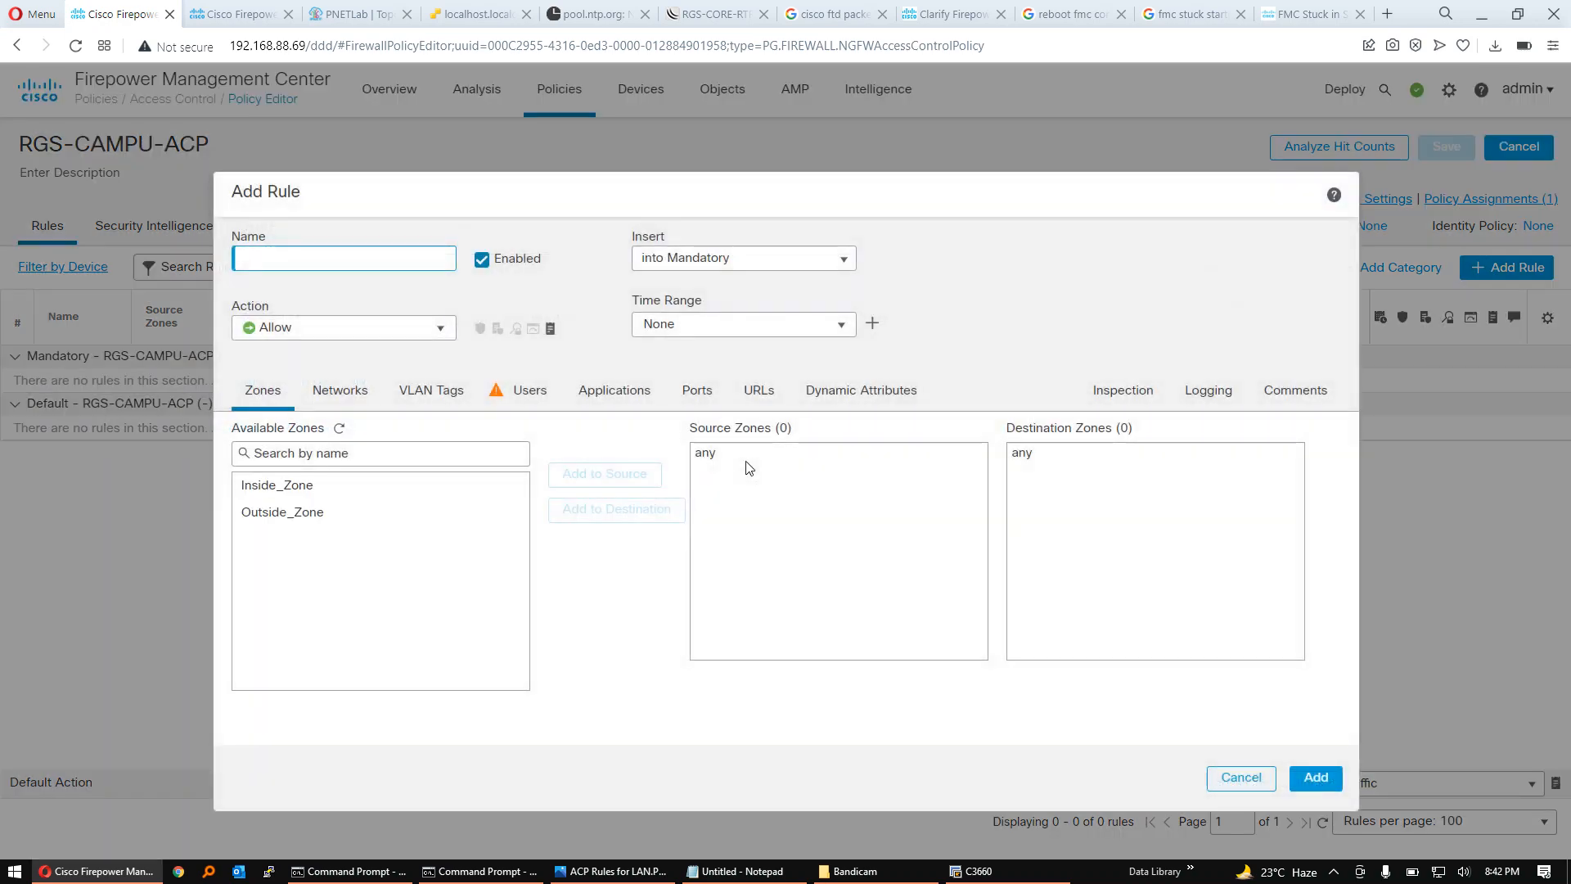
left_click(377, 259)
type("ALL")
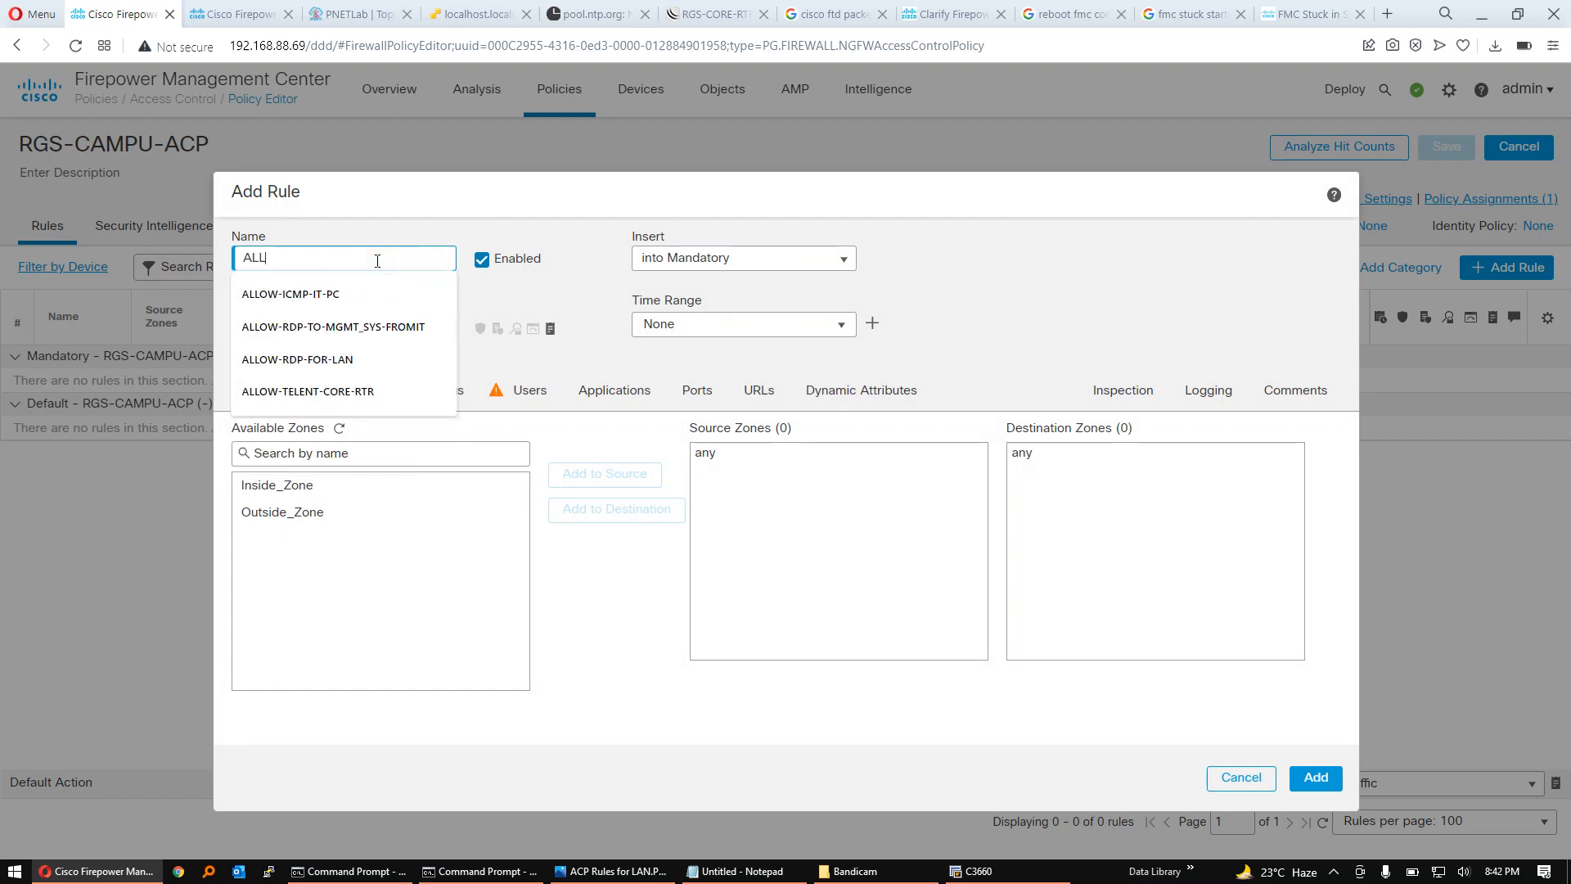
type("OW-ICM")
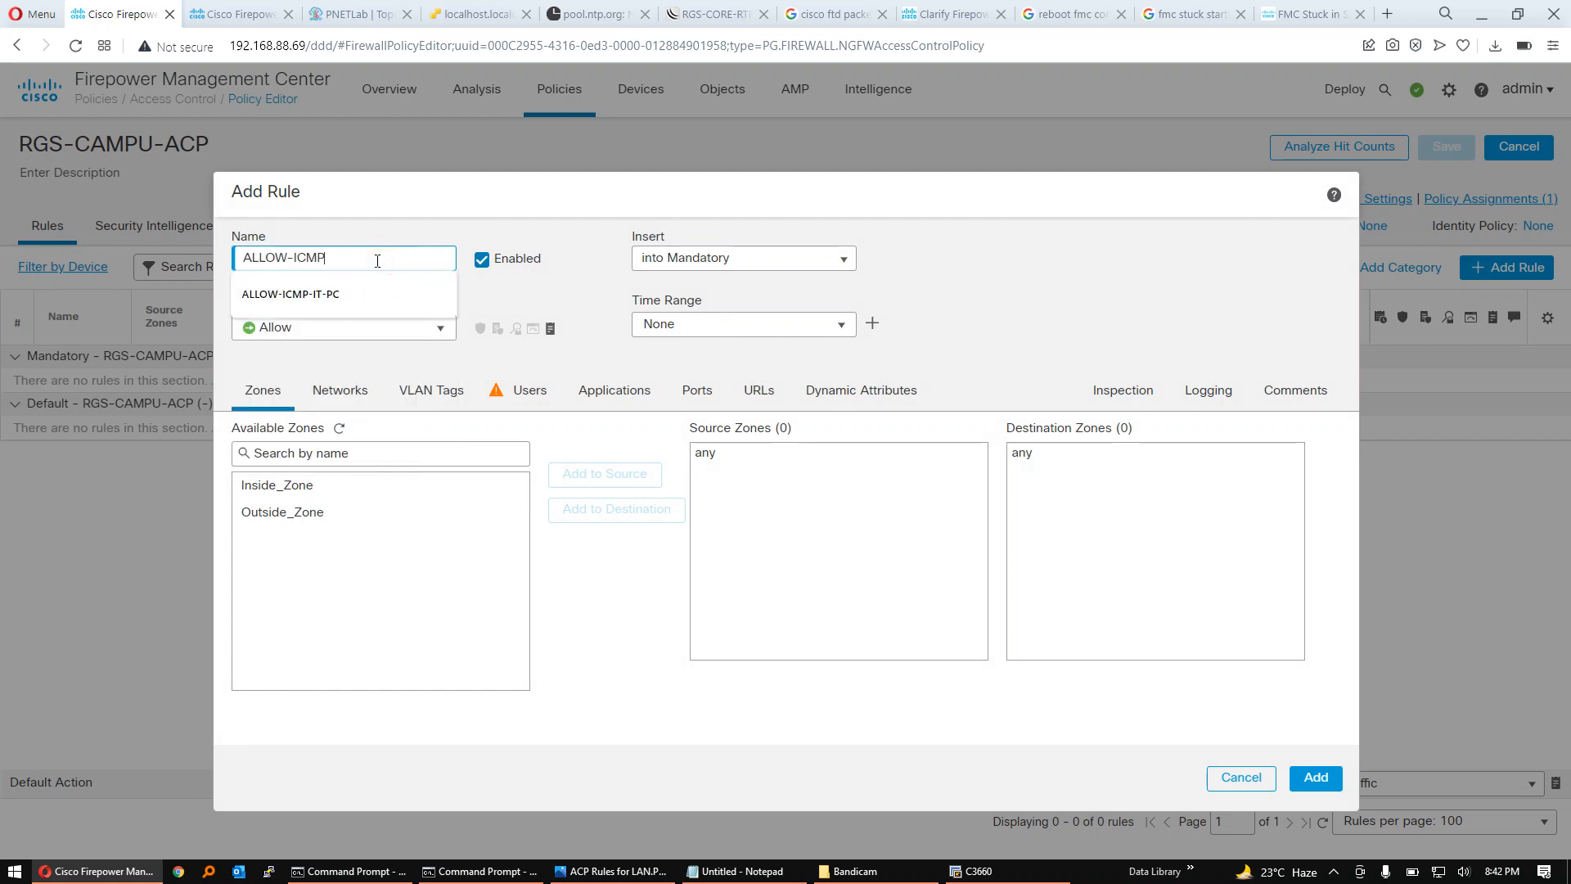
type("P")
key("Down")
key("Return")
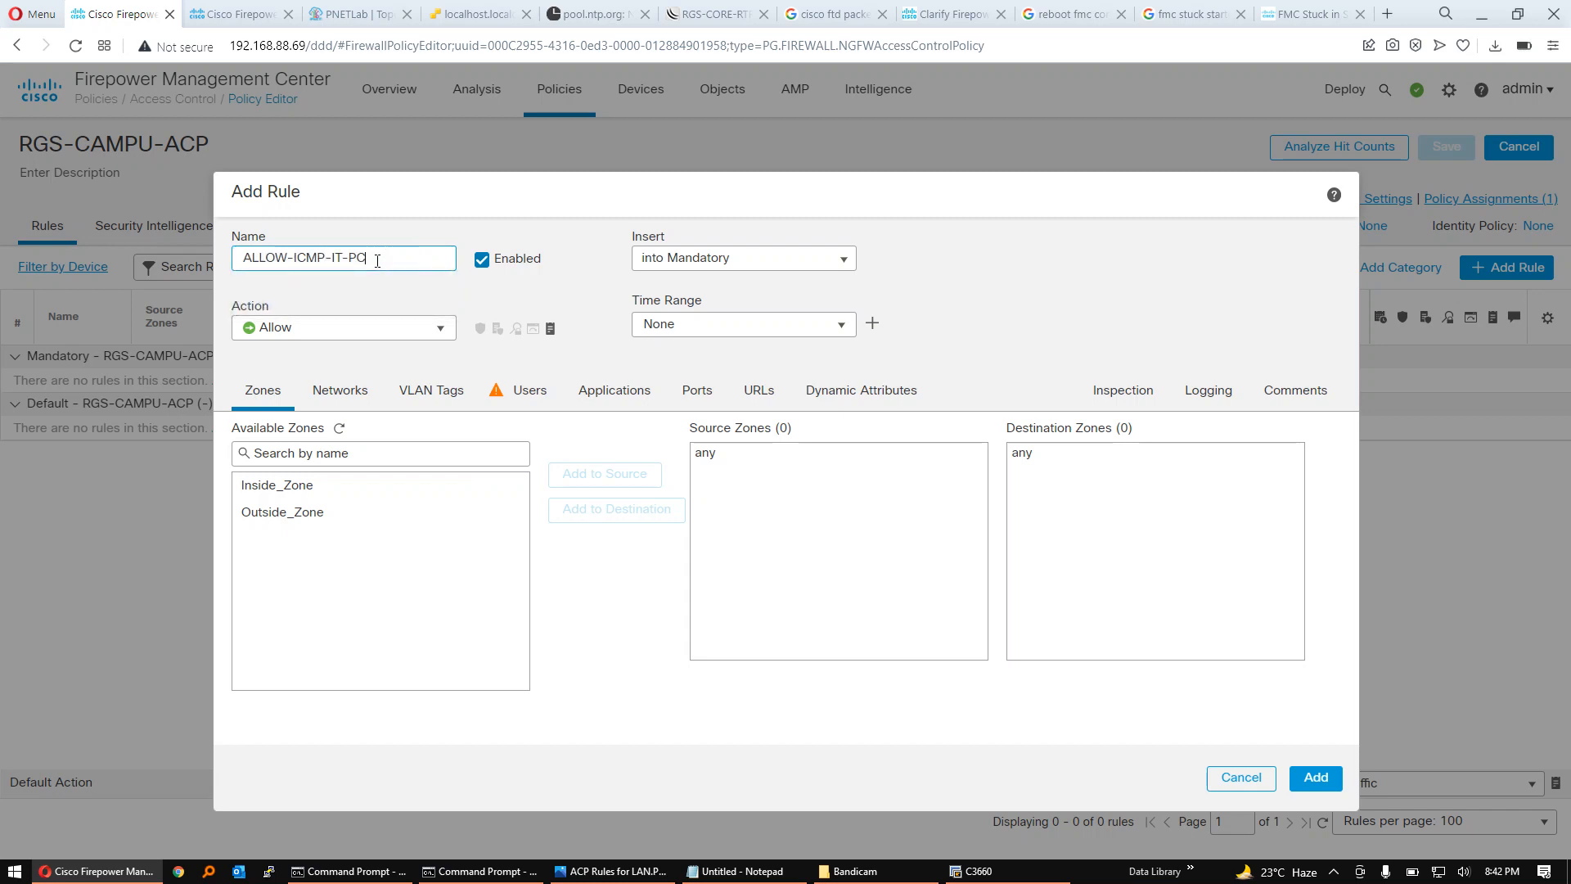
left_click(358, 486)
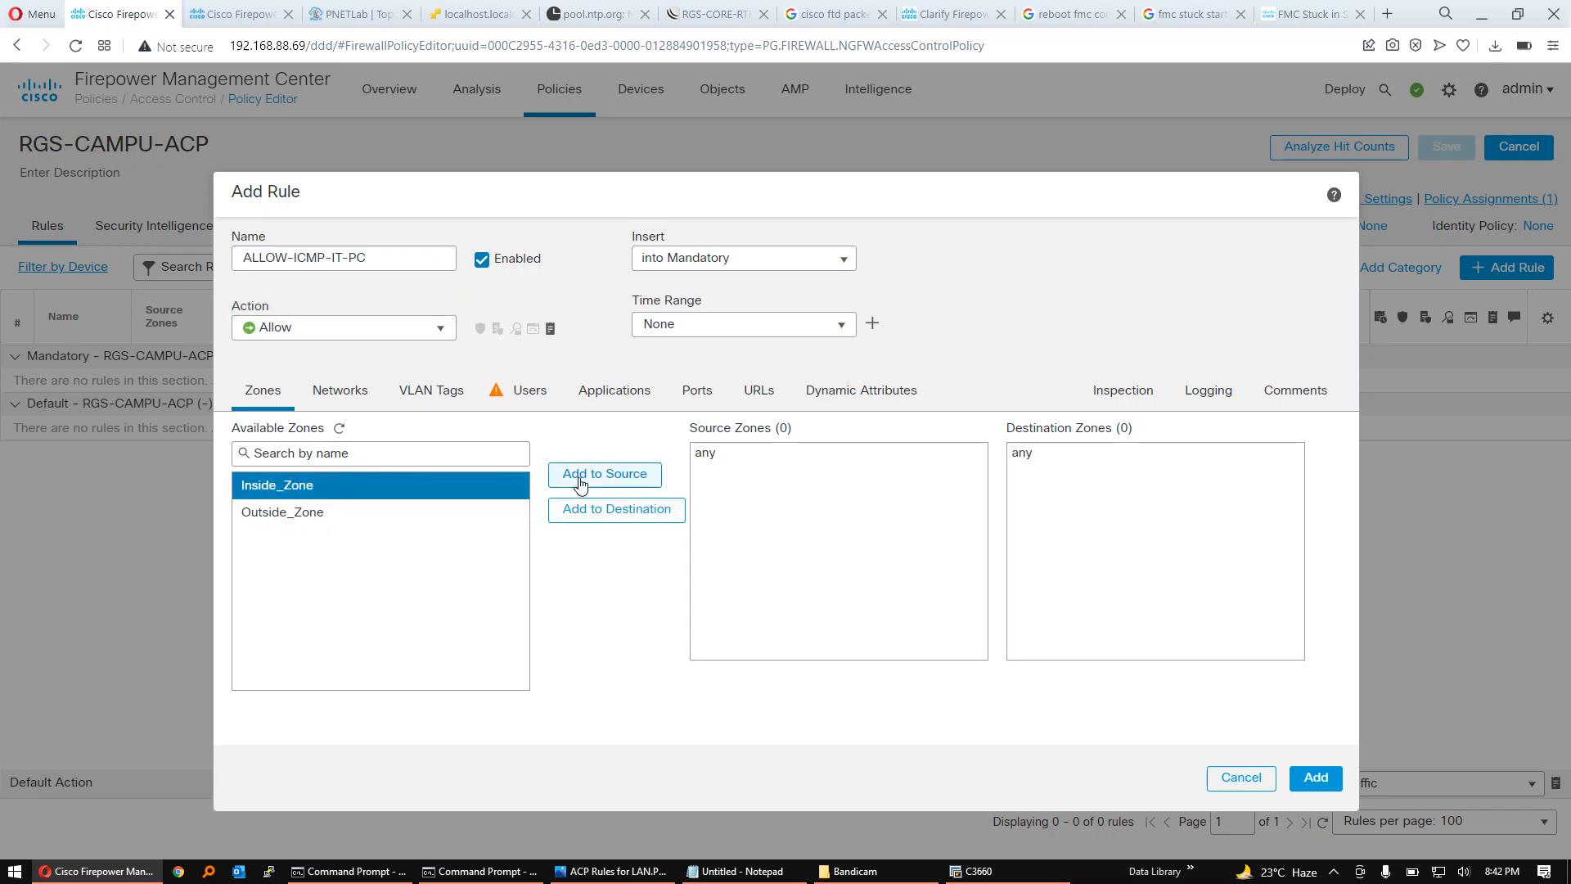
left_click(413, 513, "ctrl")
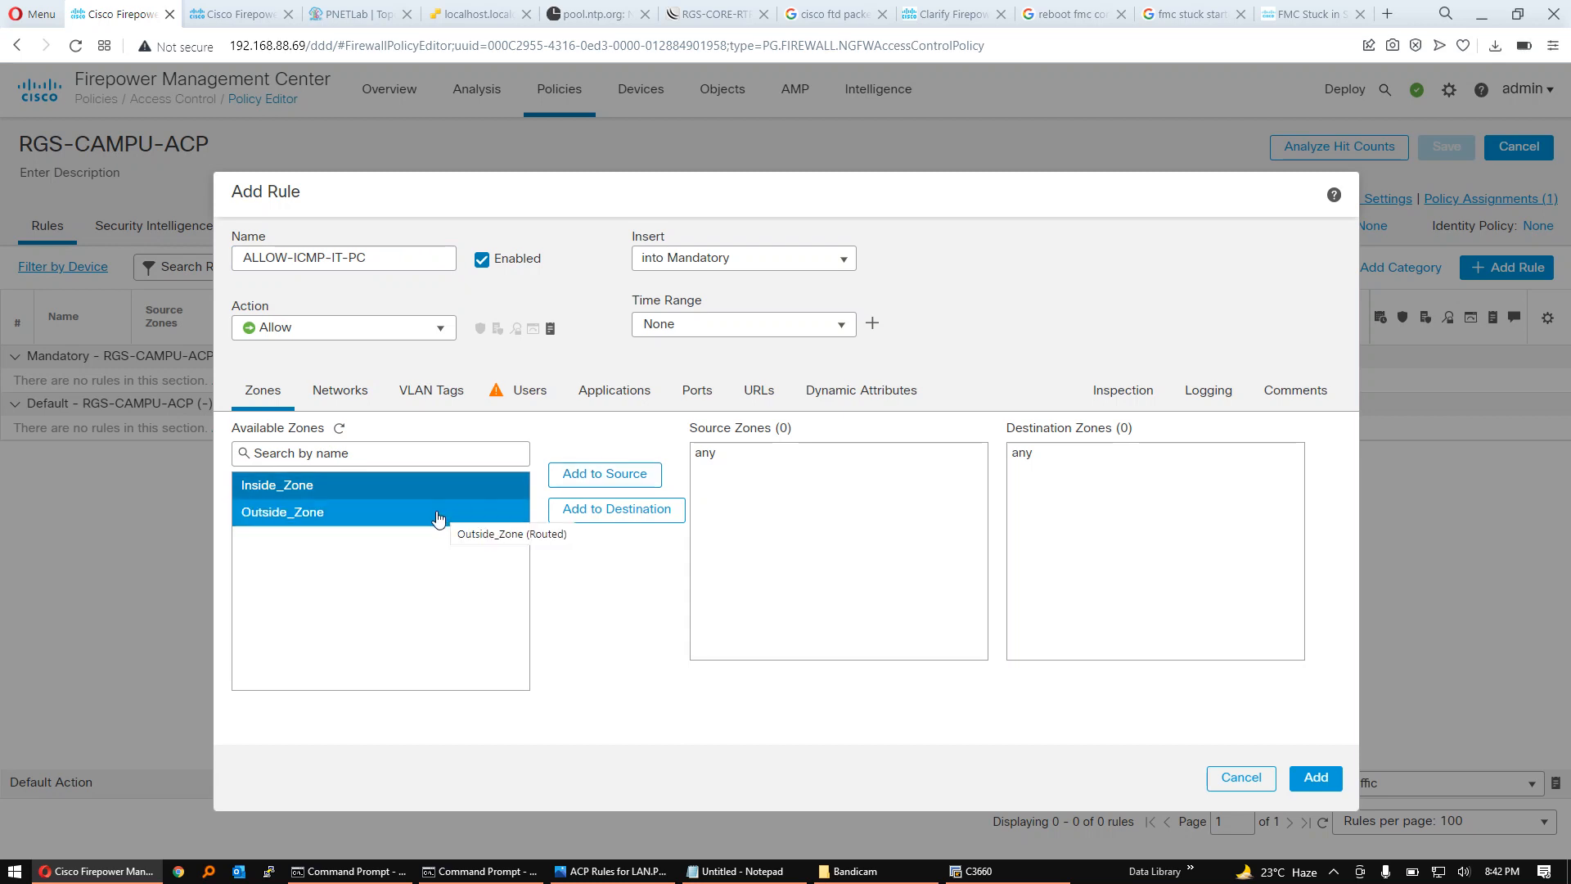
left_click(438, 517, "ctrl")
left_click(833, 498)
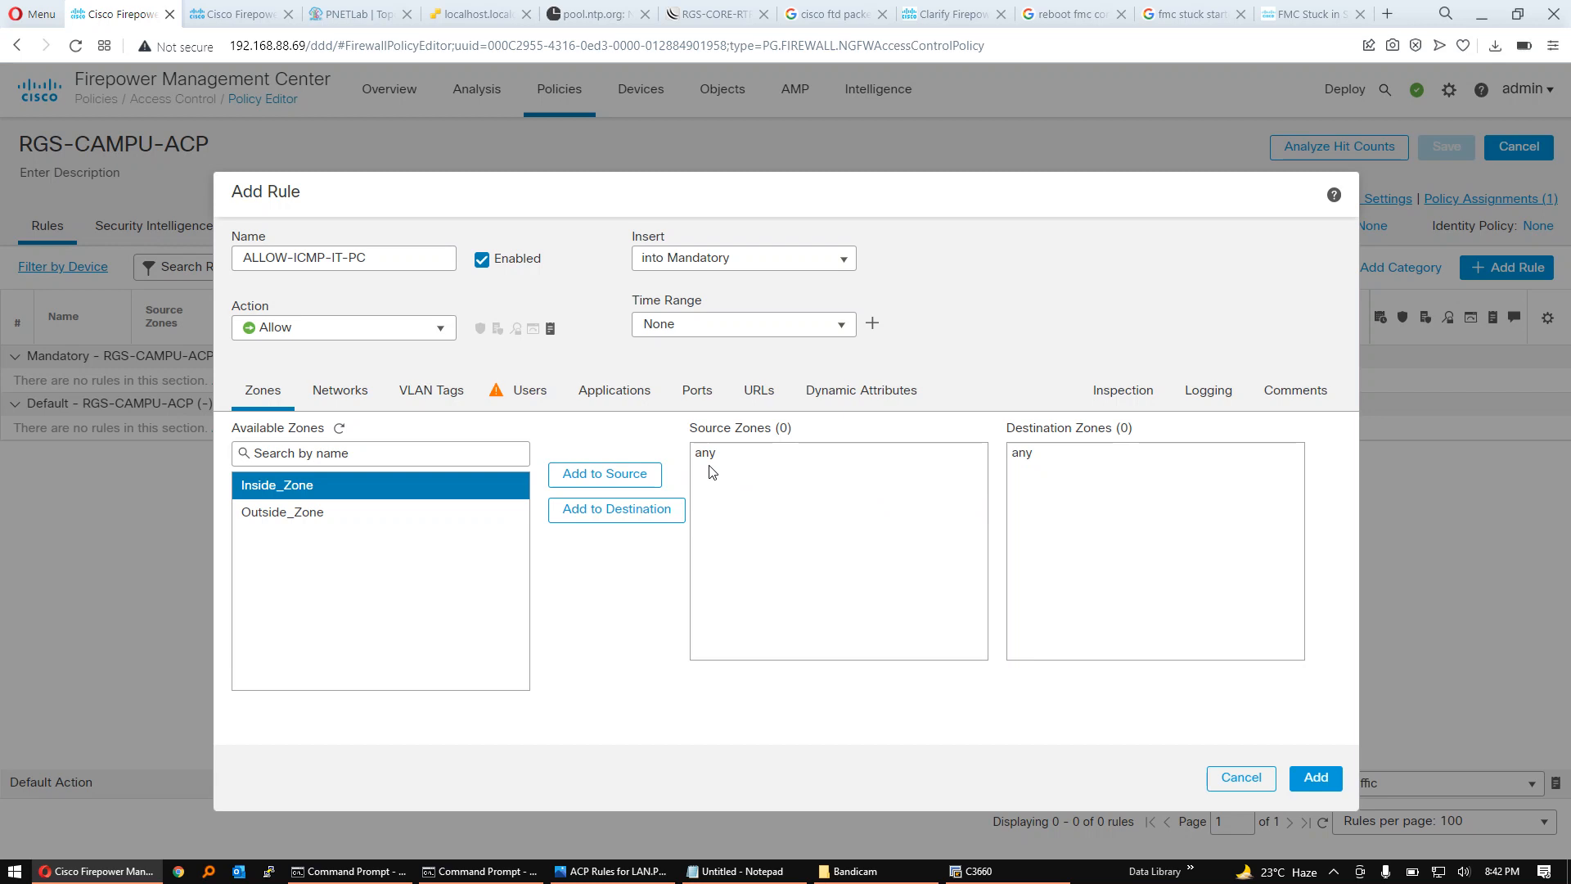
Step: Find the IT-PC network object and add it to the rule's source networks
left_click(349, 392)
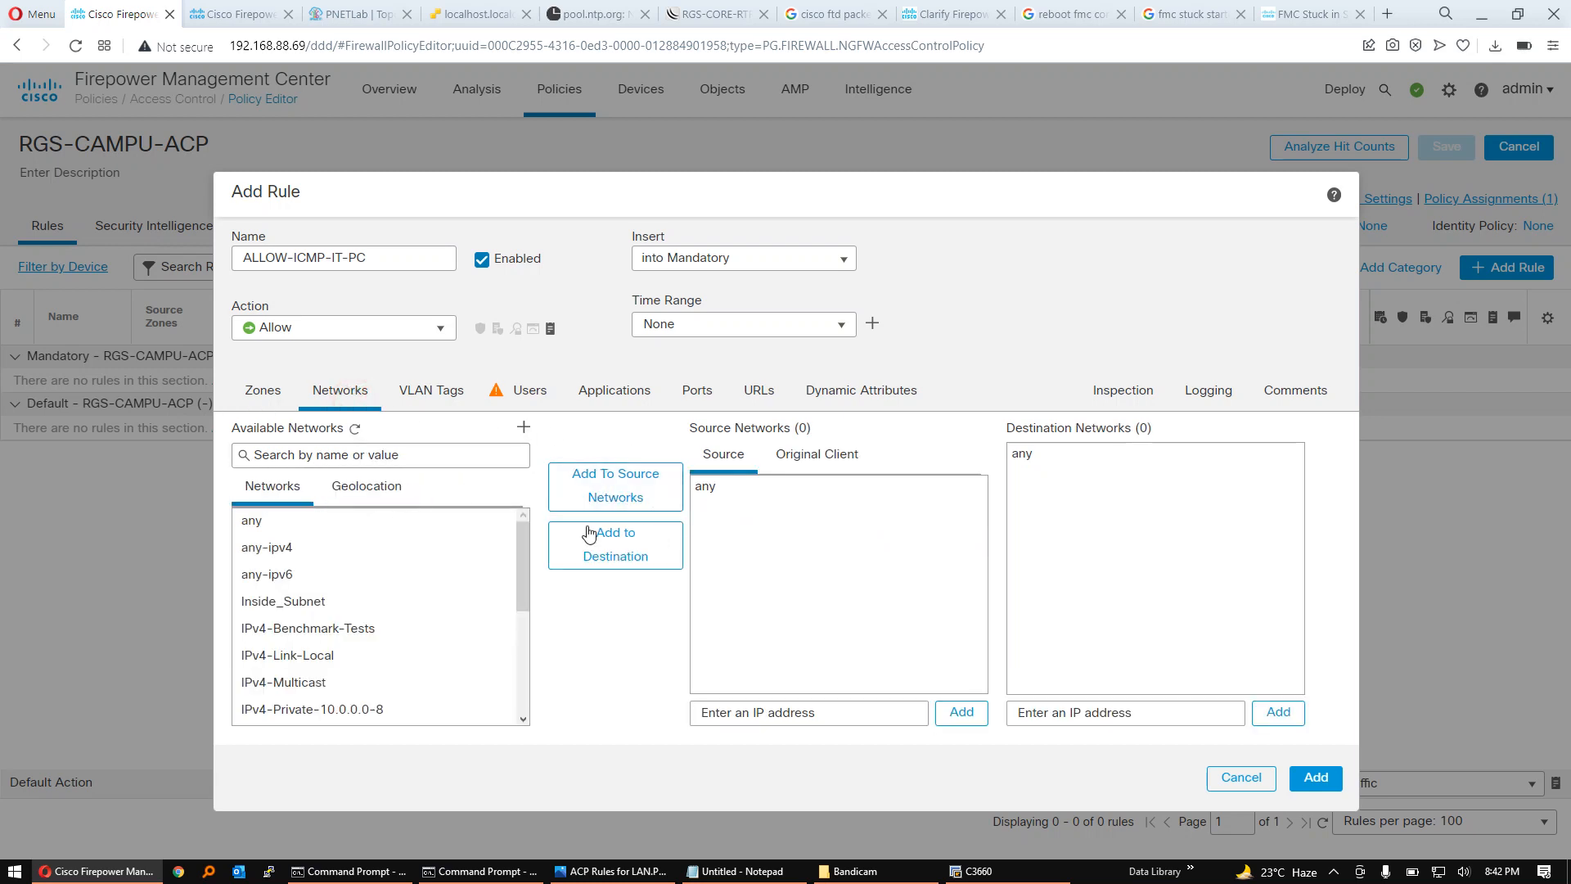
left_click(464, 609)
left_click(398, 450)
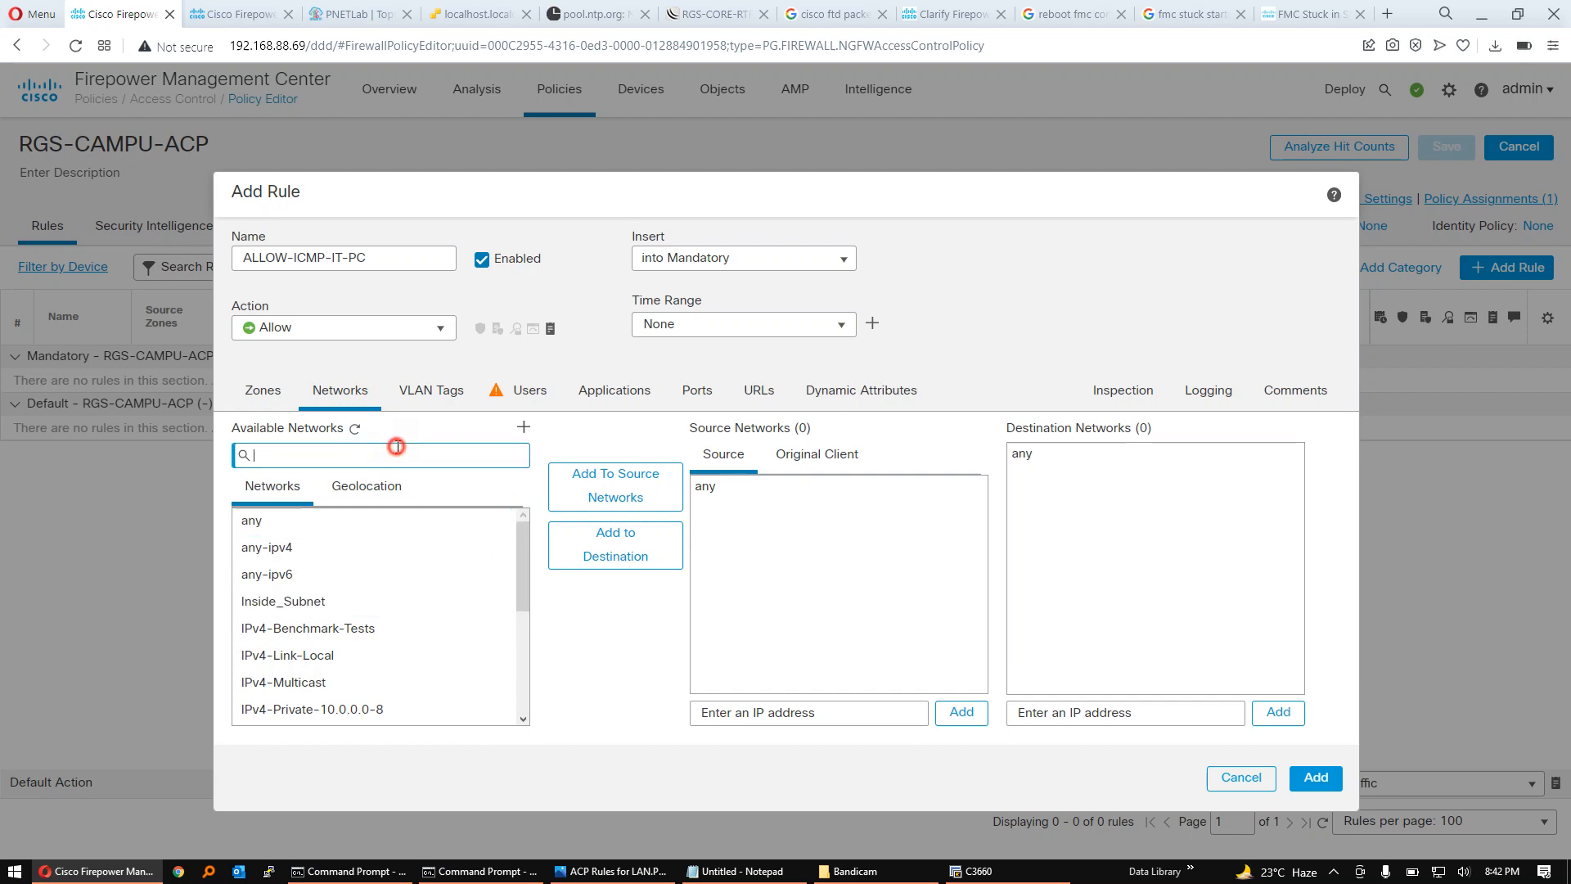
type("IT")
left_click(285, 523)
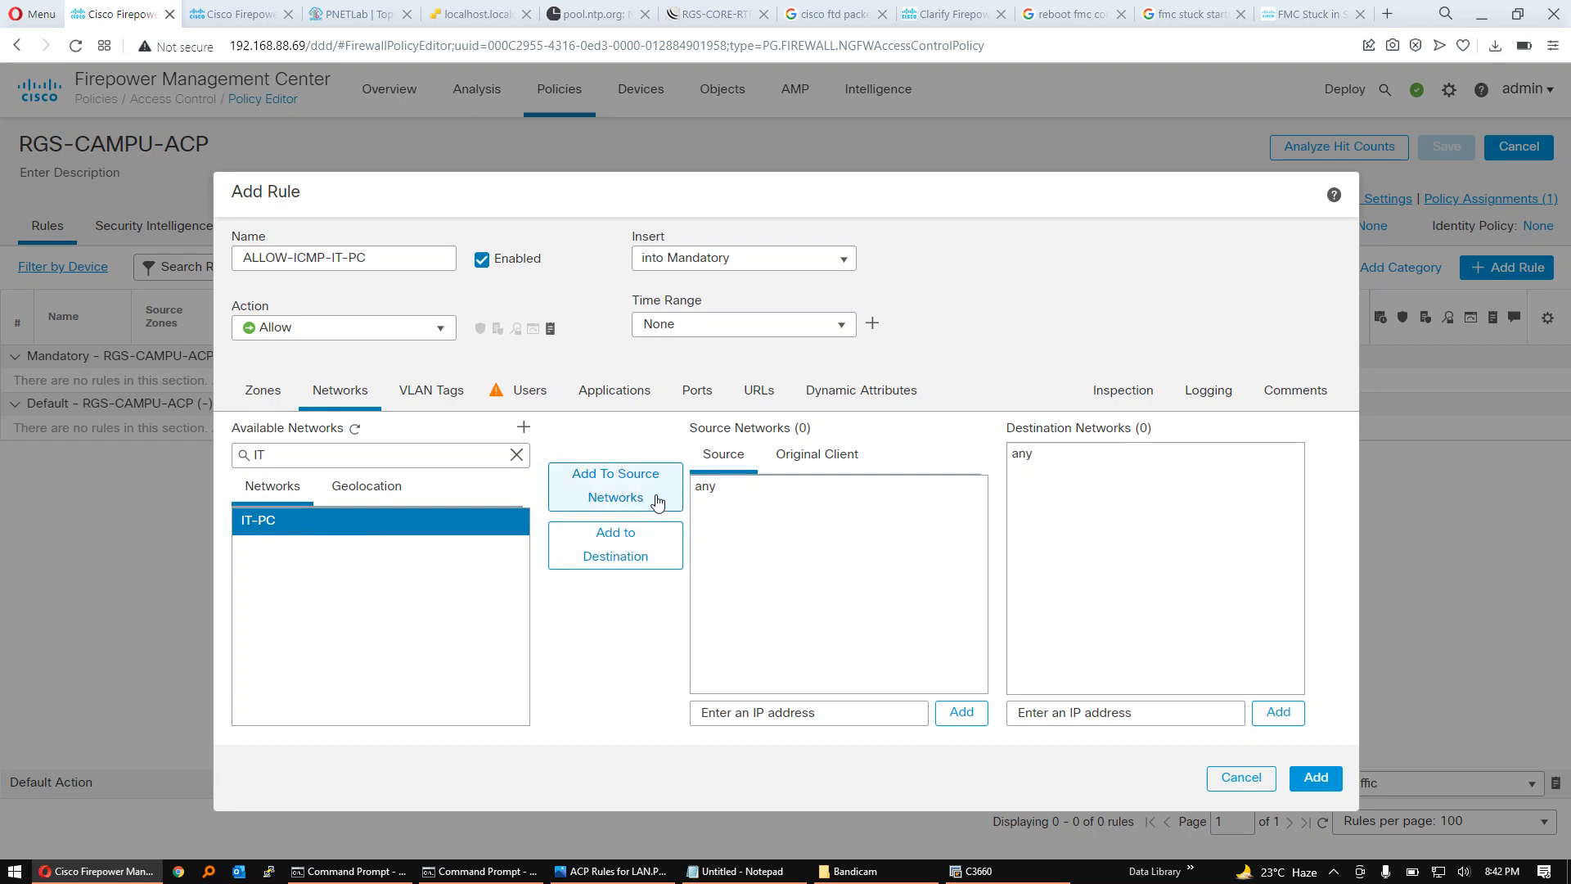
left_click(657, 498)
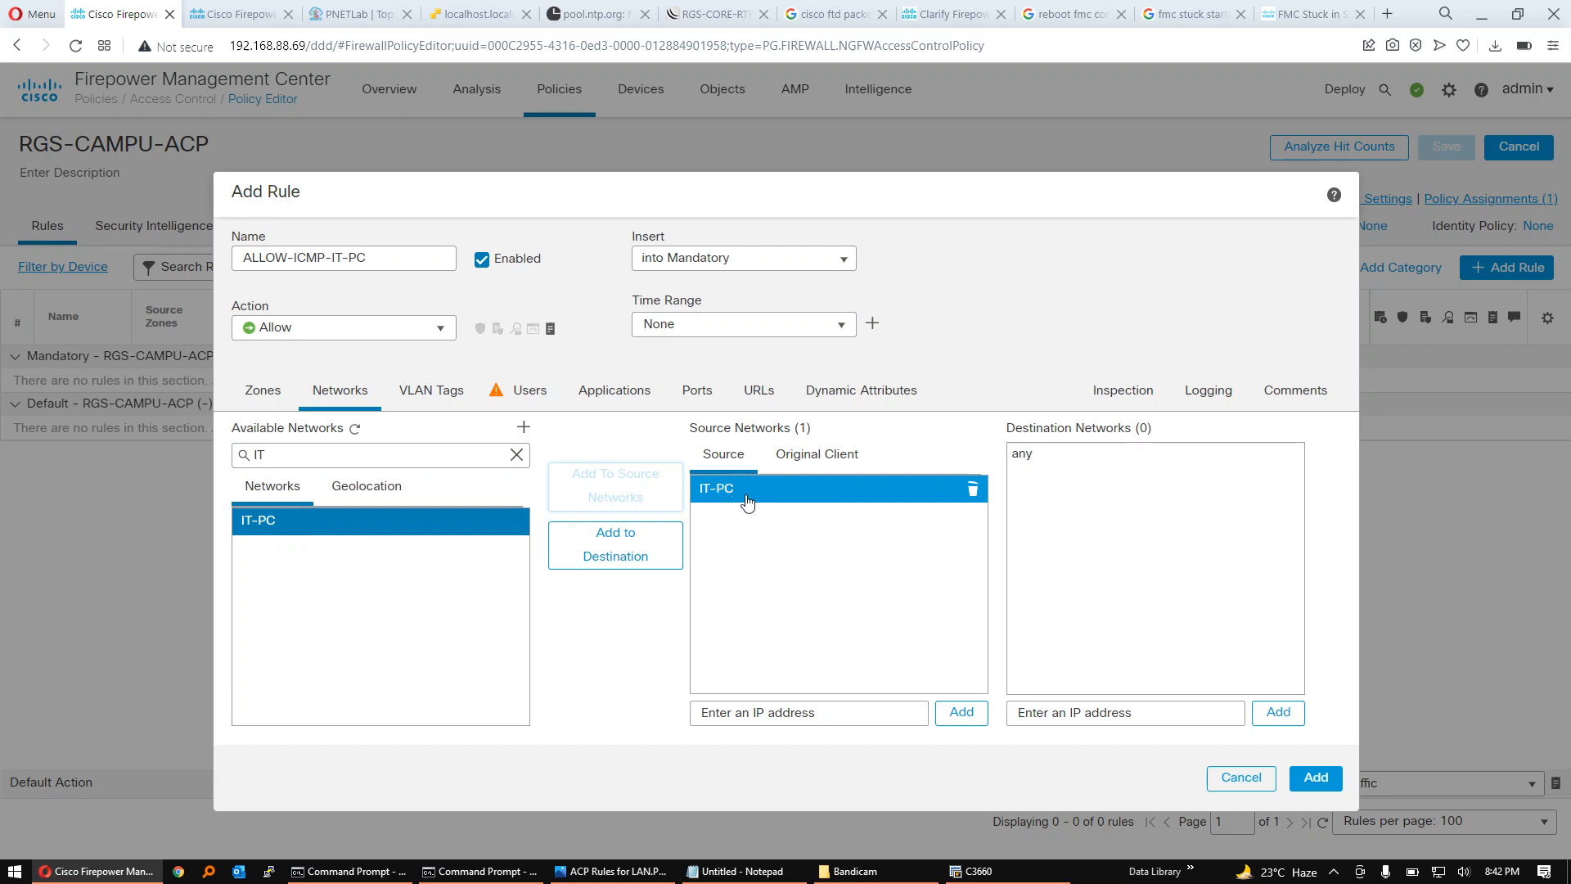
Step: Add the ICMP (1) protocol to the rule's selected destination ports
left_click(704, 396)
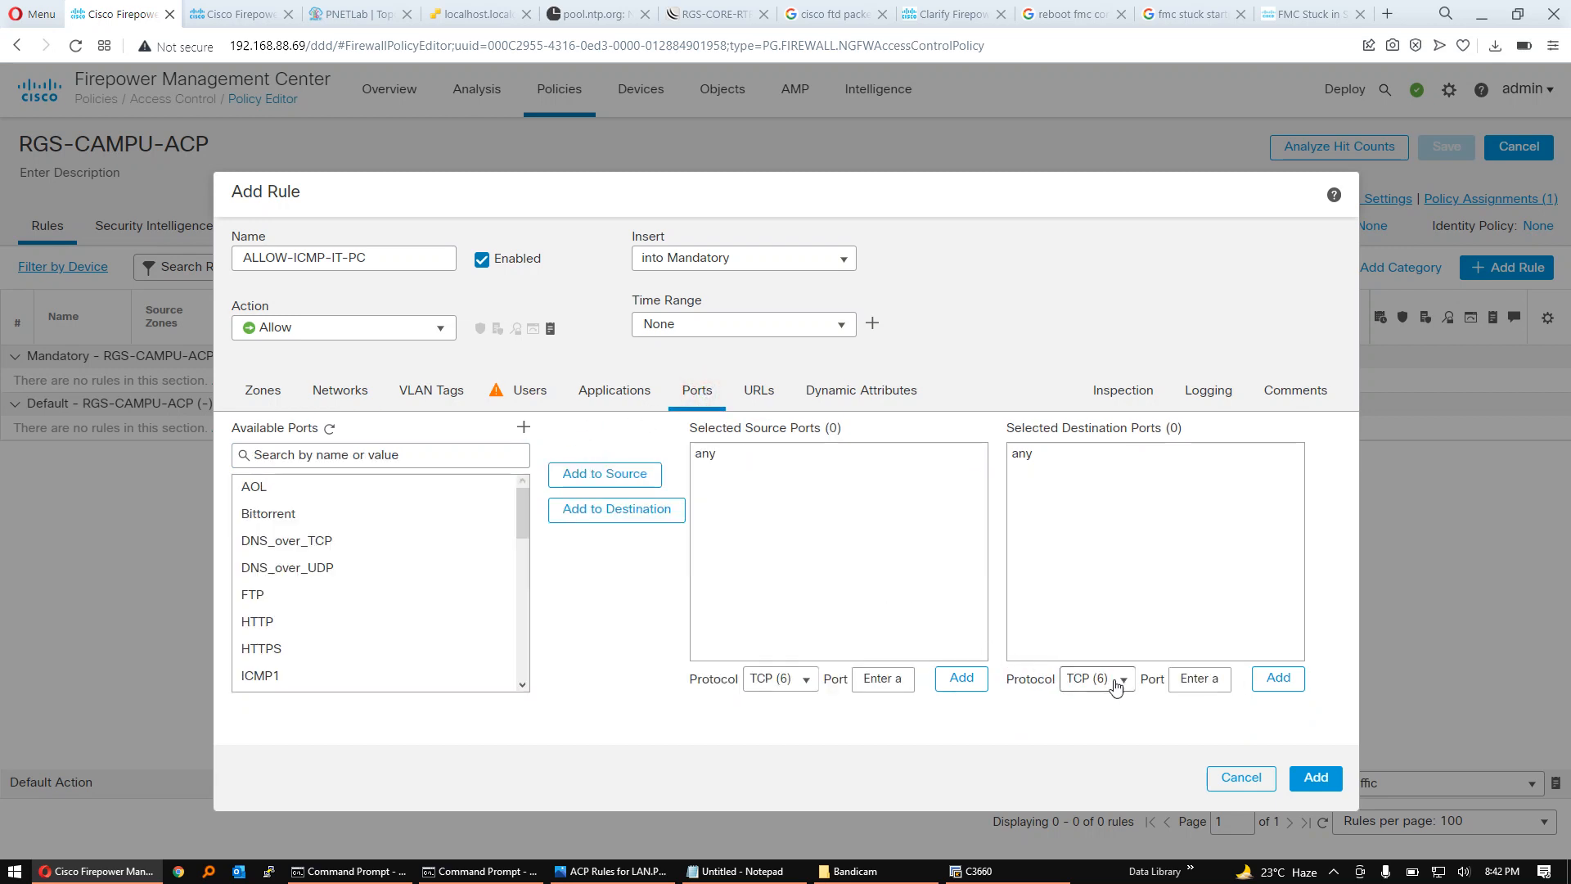
left_click(1118, 685)
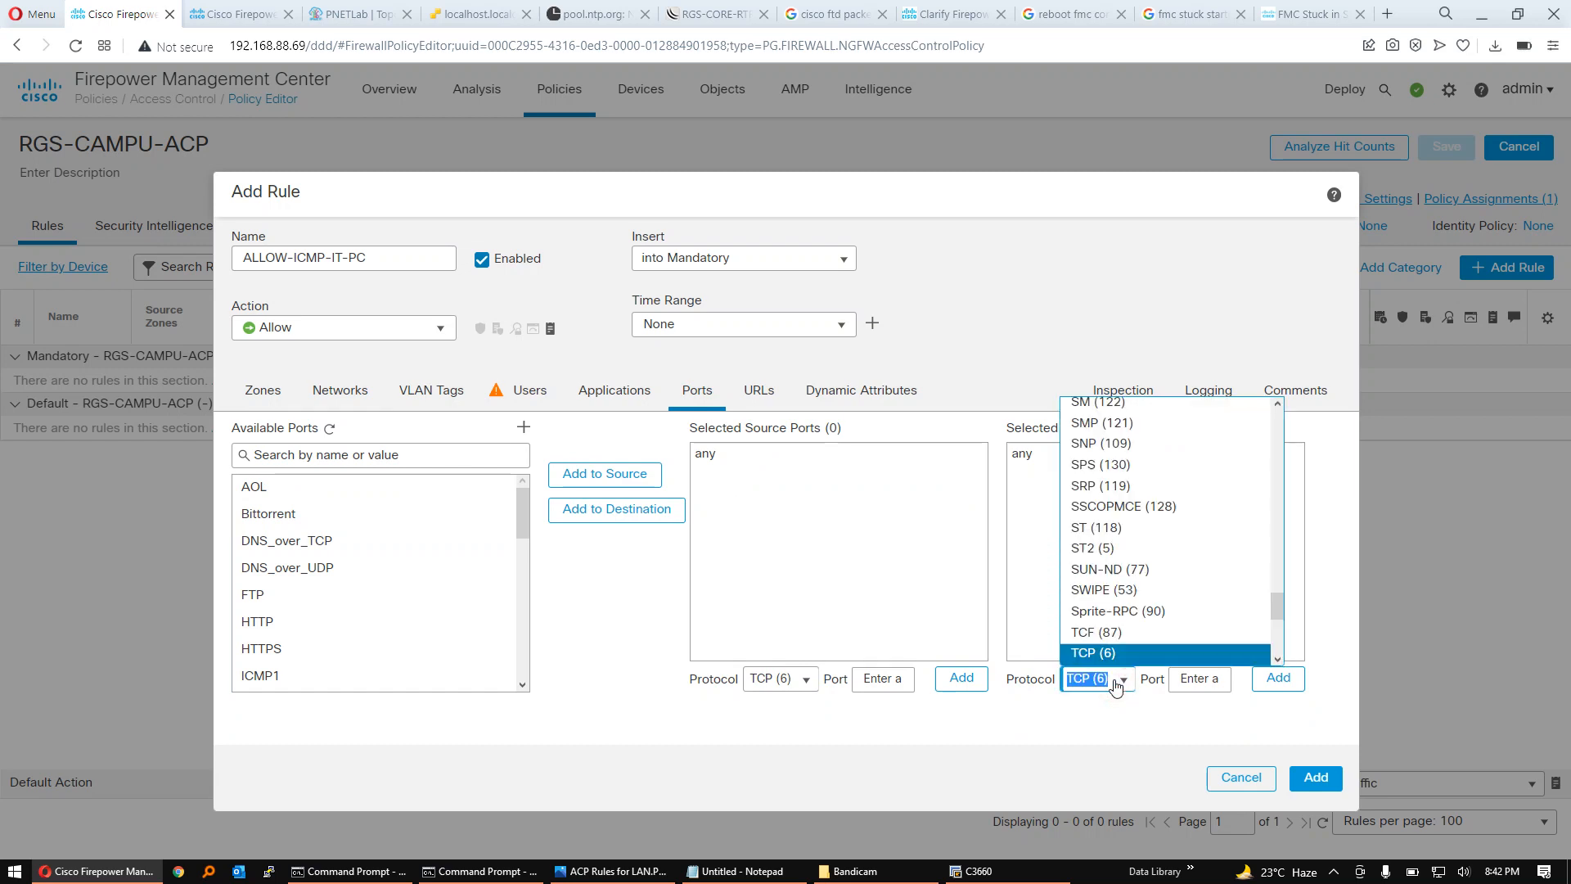
type("icmp")
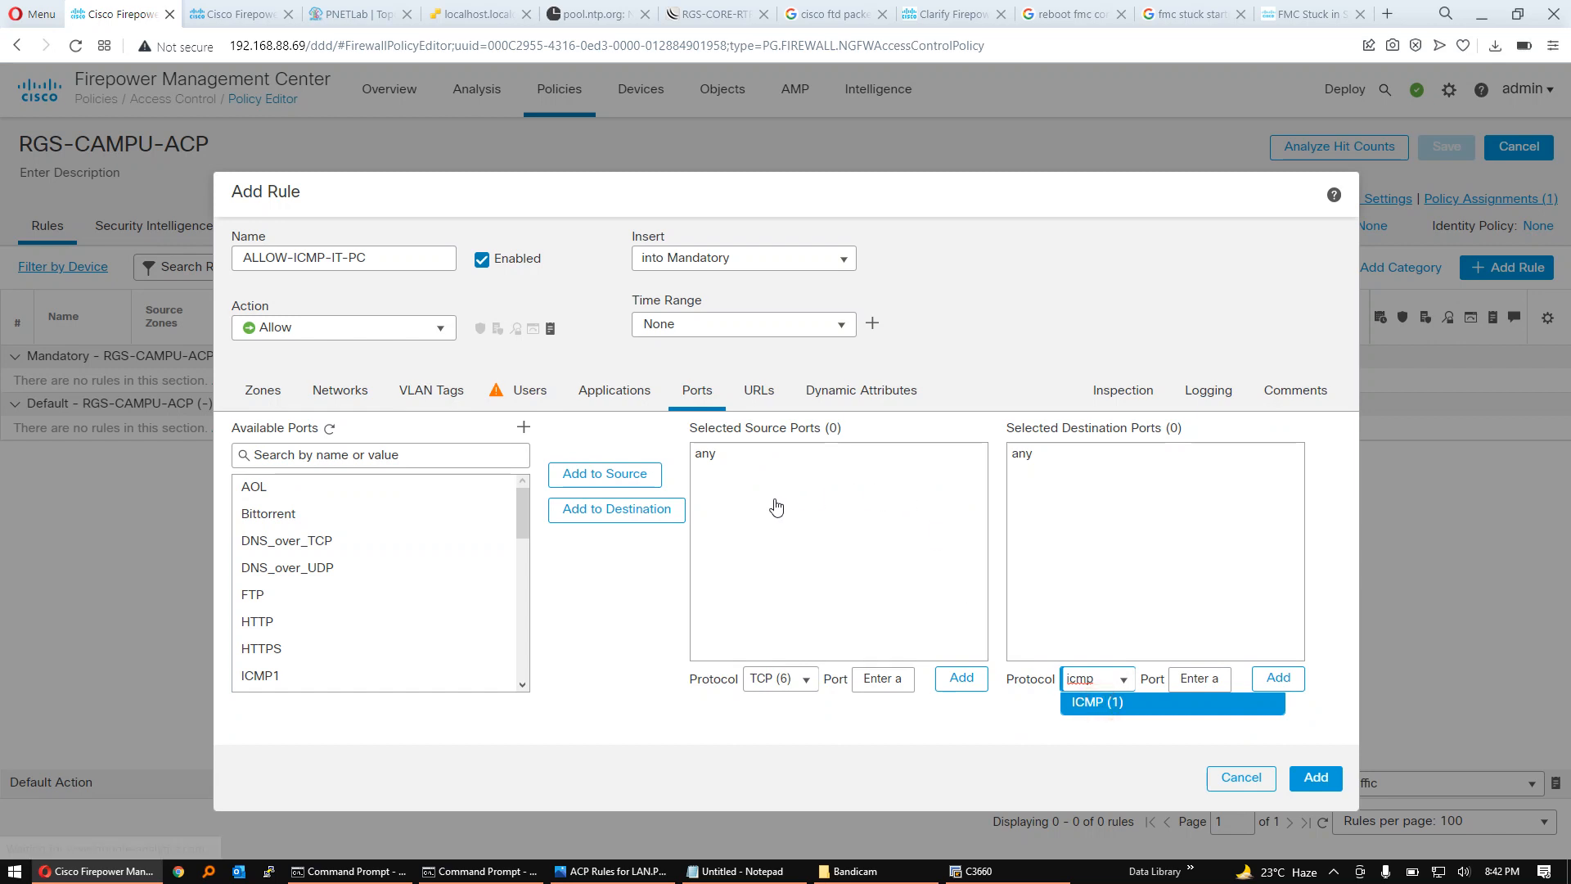
key("Return")
left_click(872, 553)
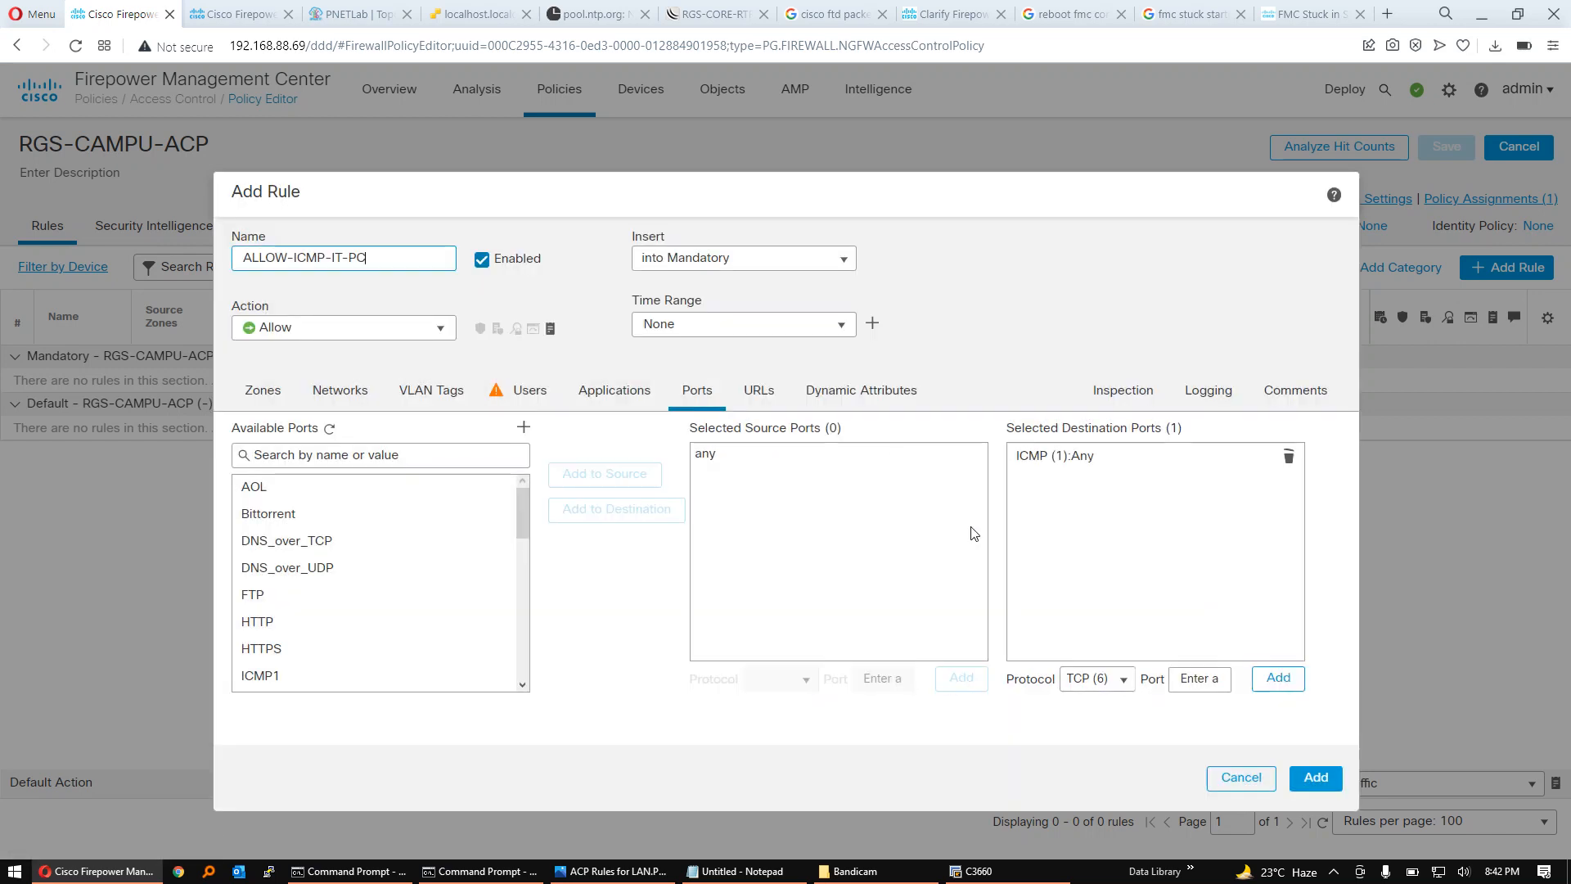
Step: Enable logging at the beginning of the connection for the rule, with events sent to Firepower Management Center
left_click(1203, 390)
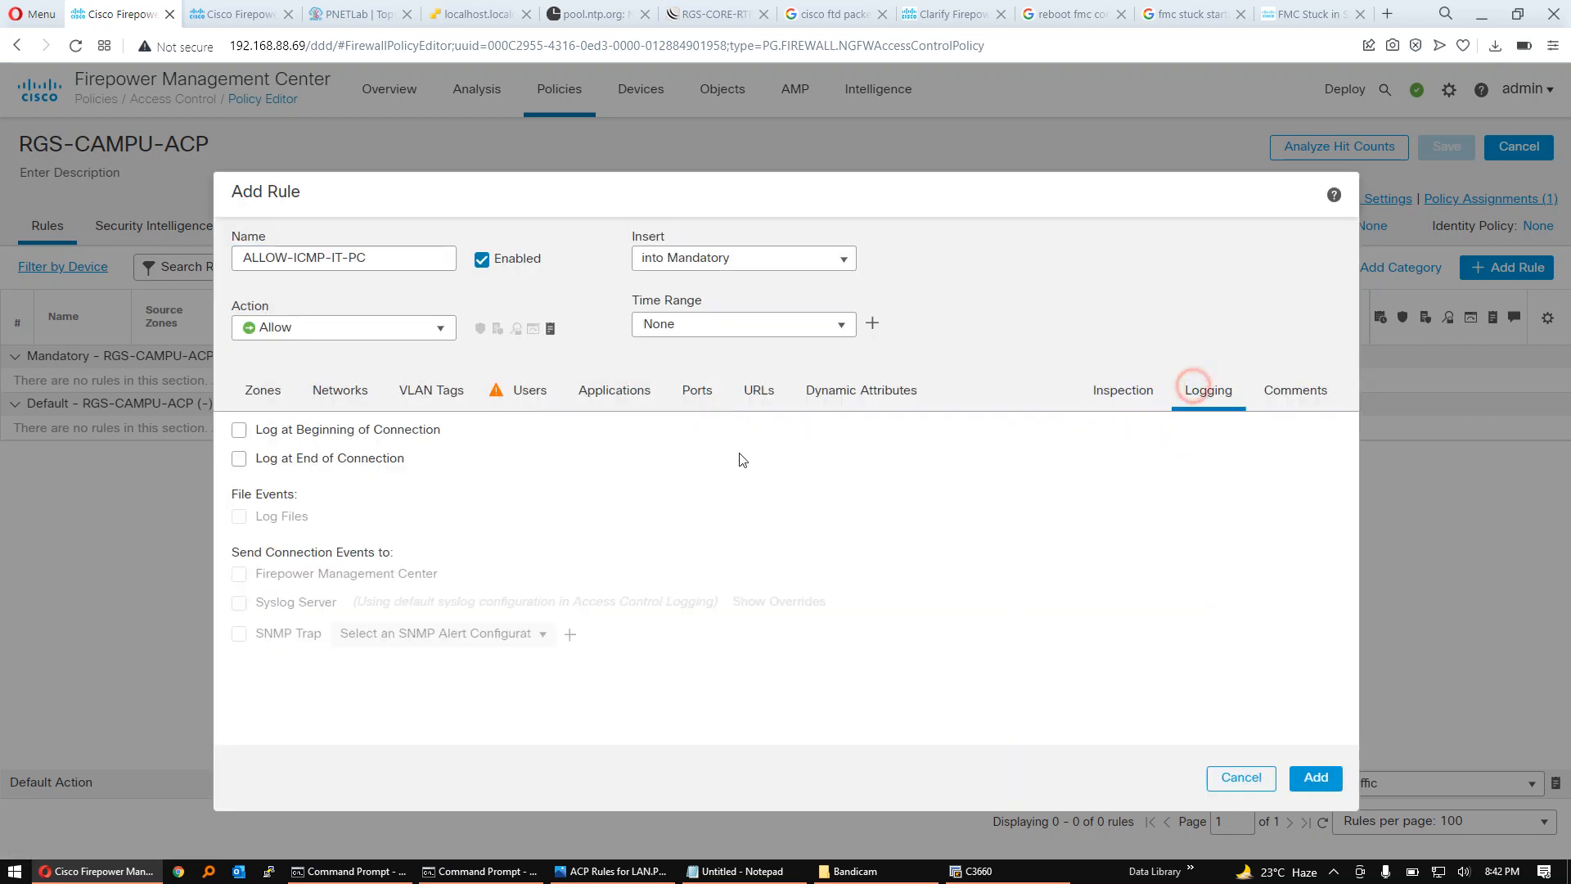
left_click(316, 432)
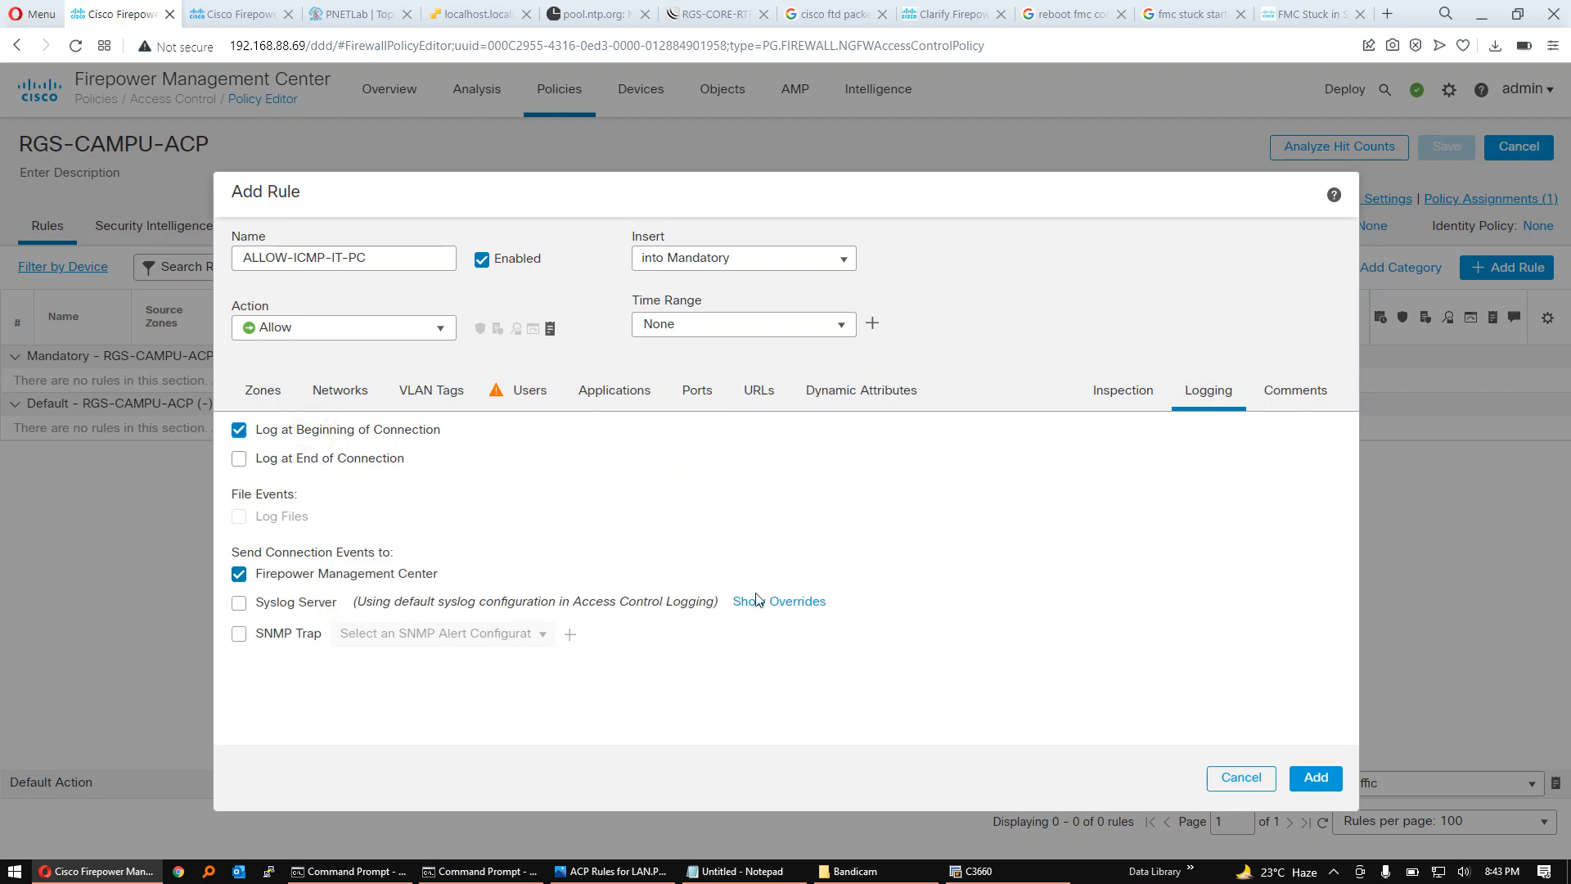
Step: Add the ALLOW-ICMP-IT-PC rule to the RGS-CAMPU-ACP policy and save the policy
left_click(1313, 777)
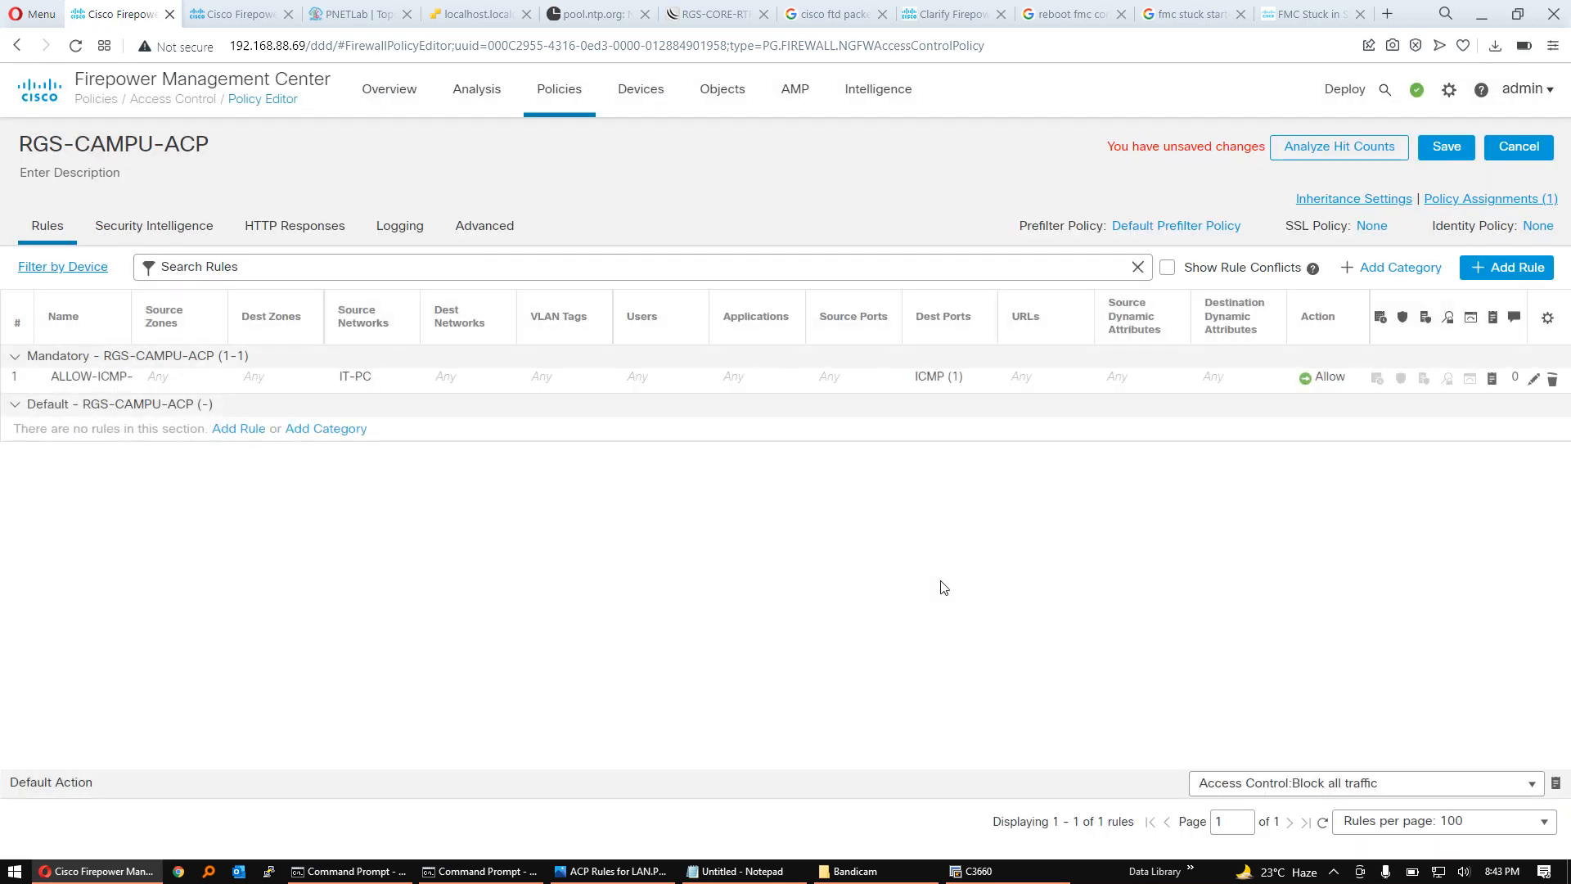
left_click(1446, 146)
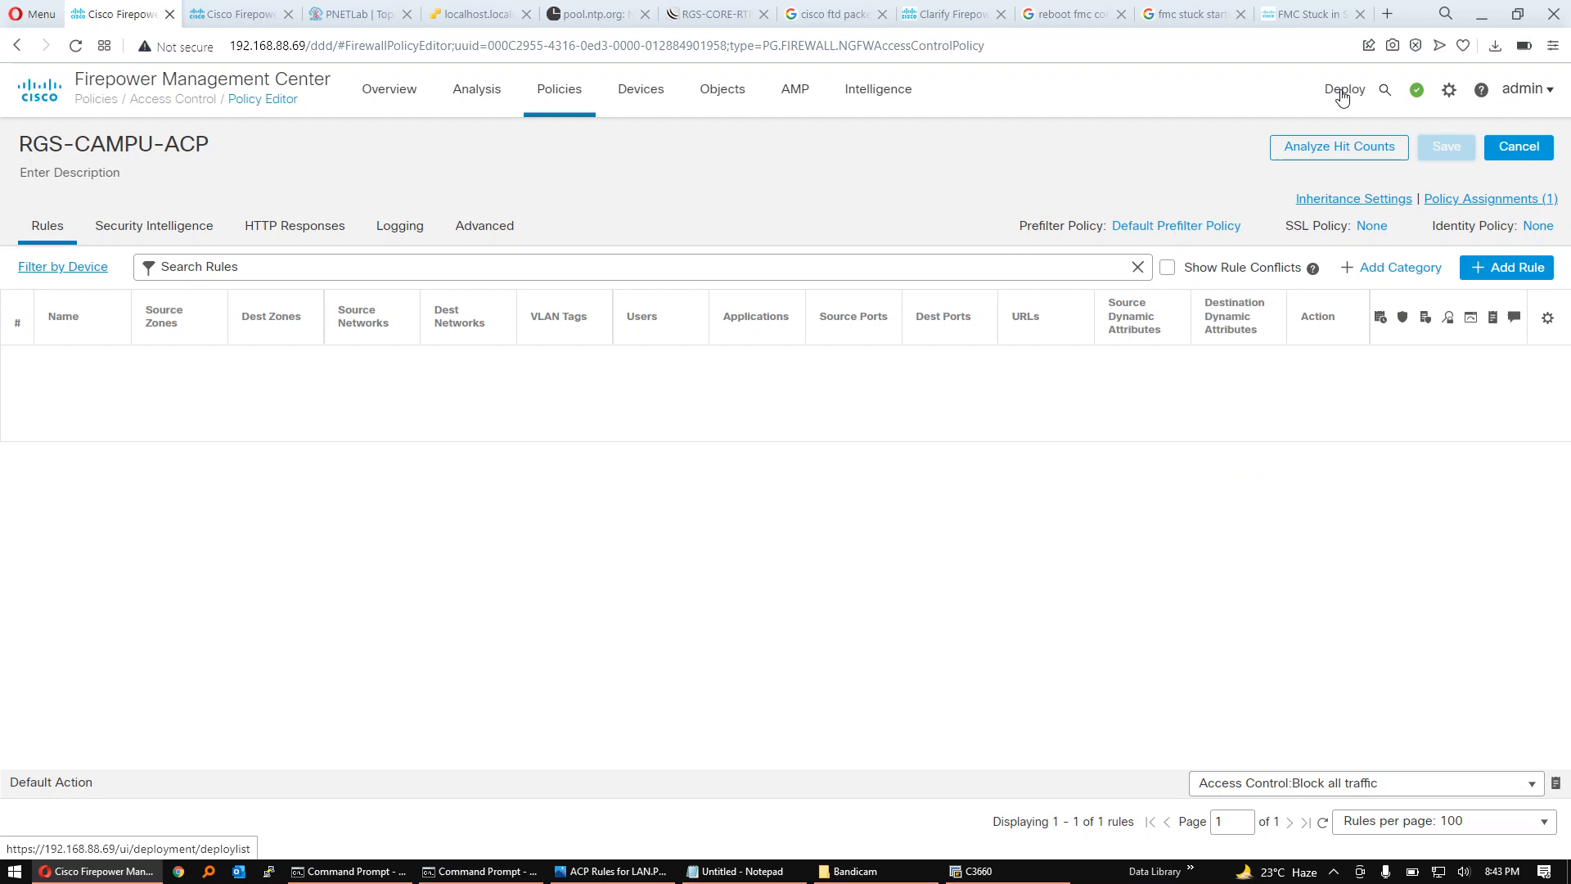
Step: Deploy the pending RGS-CAMPU-ACP policy changes to RGS-NGFW-PRI despite the validation warning, dismissing the pre-deployment notifications
left_click(1340, 90)
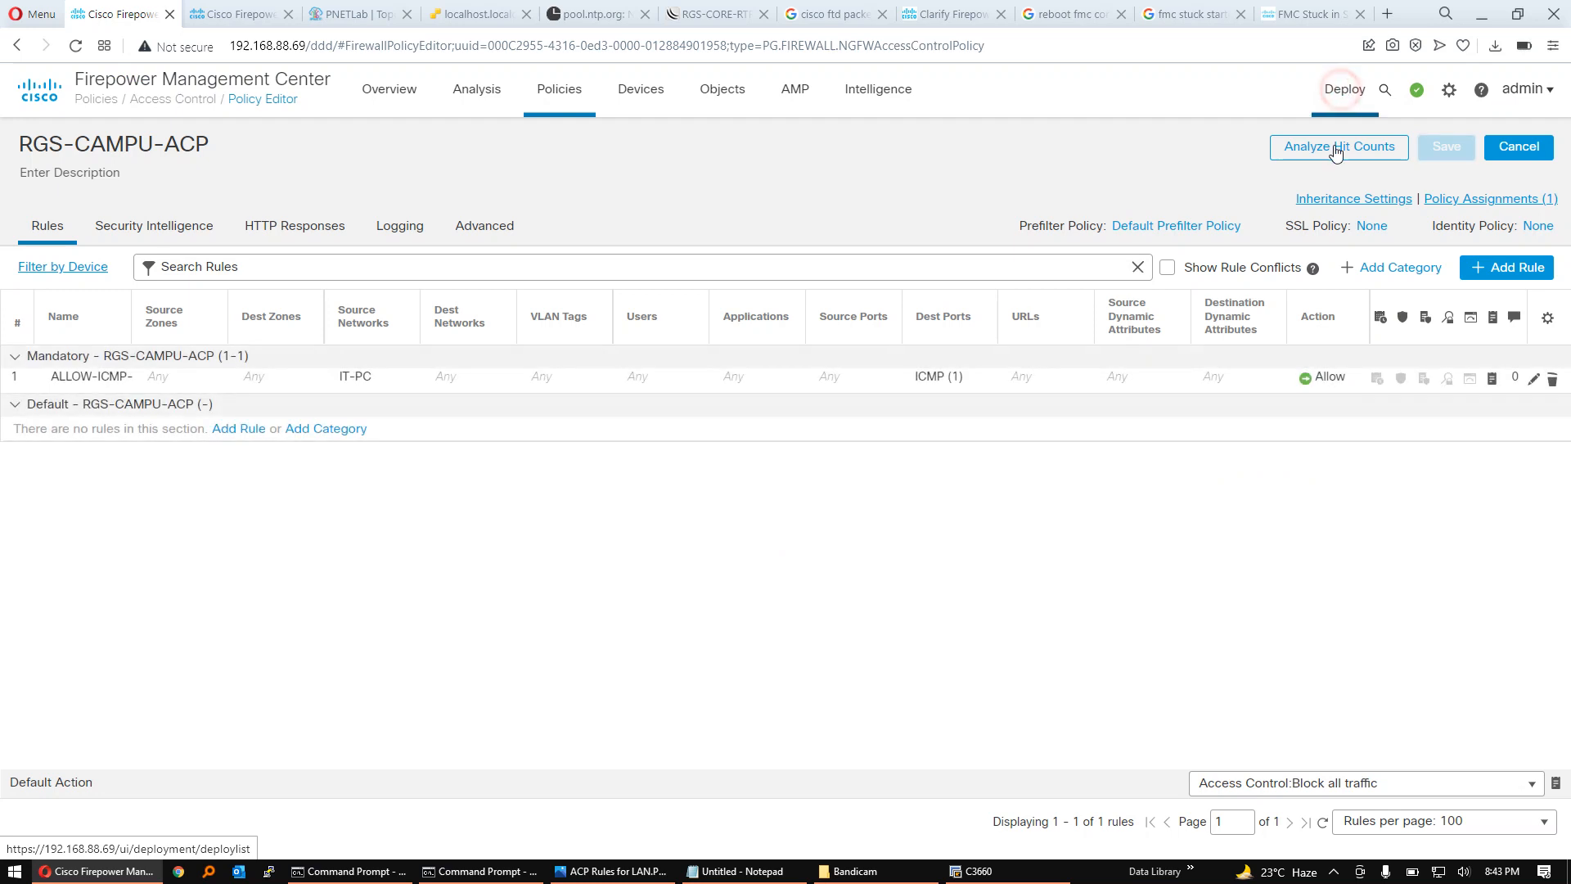
left_click(1340, 143)
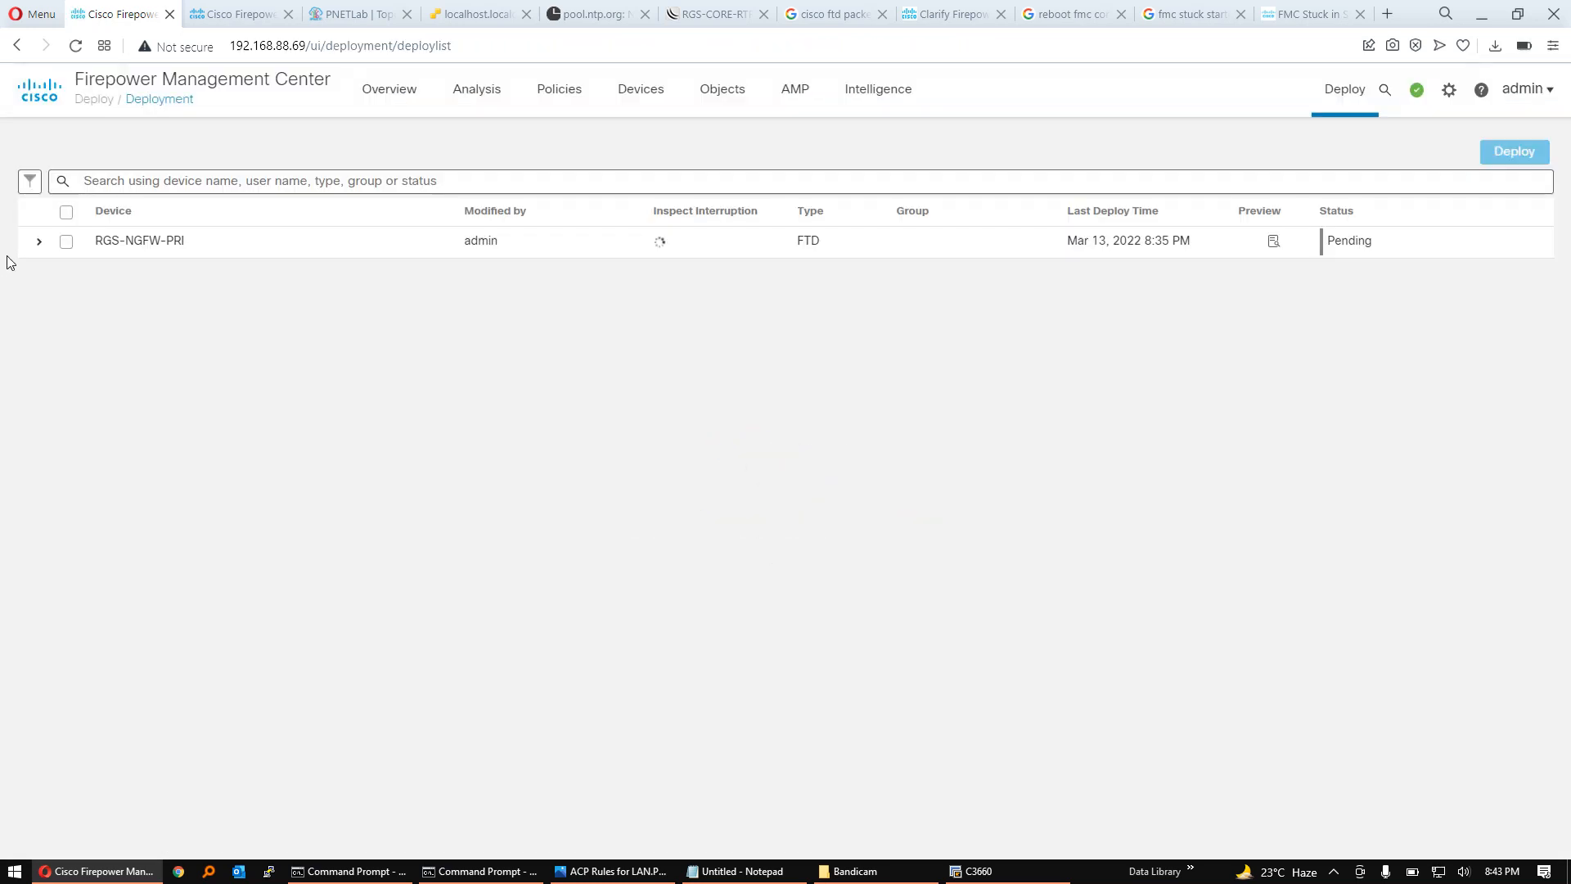
left_click(41, 245)
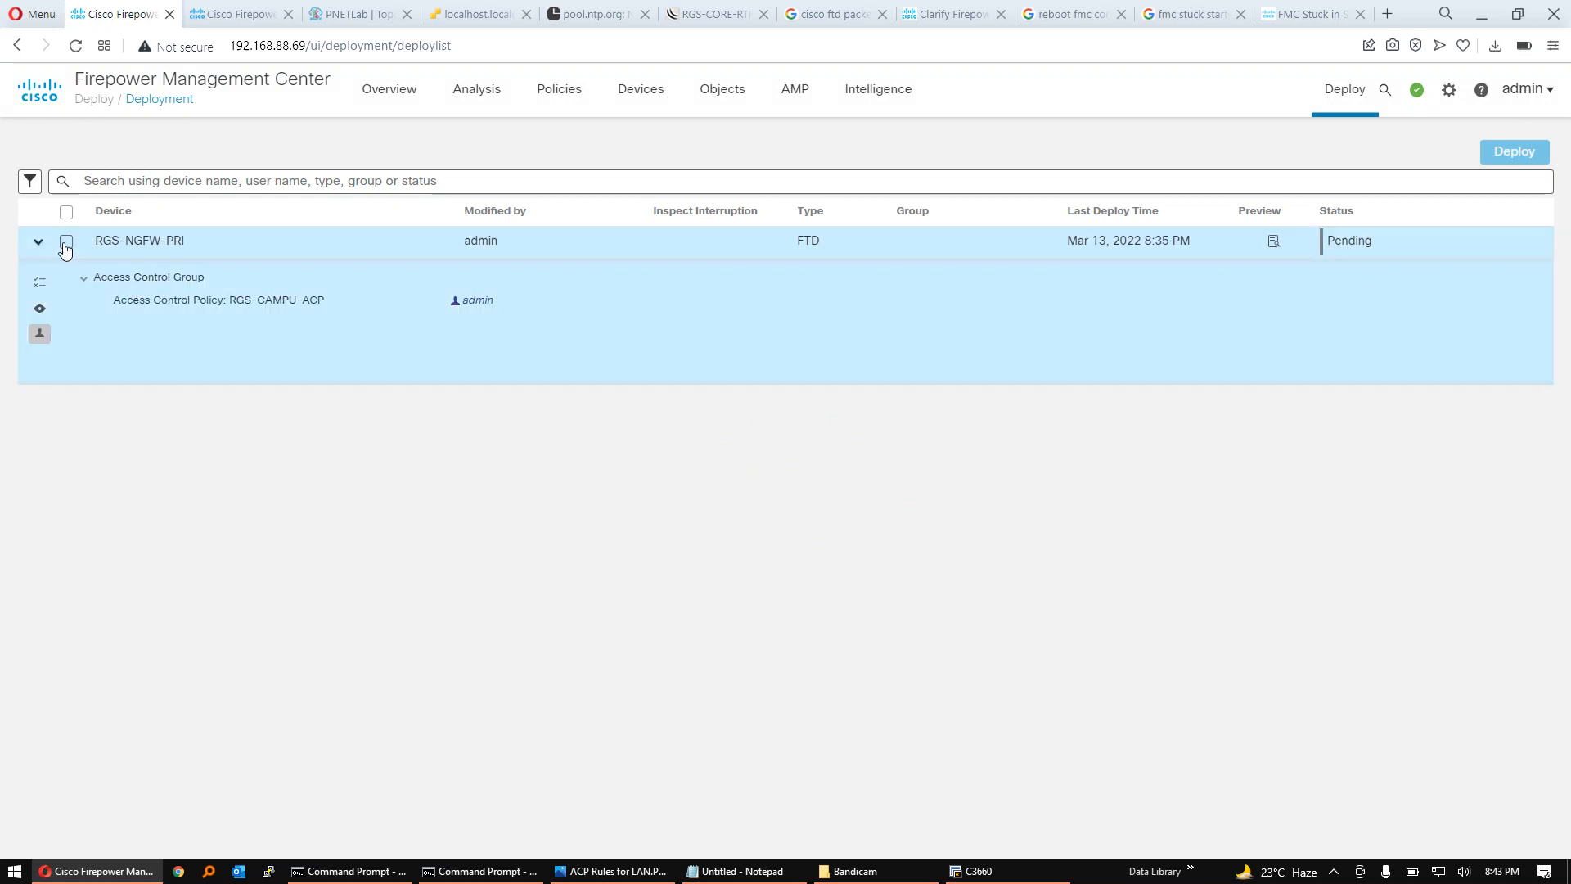
left_click(66, 242)
left_click(1510, 160)
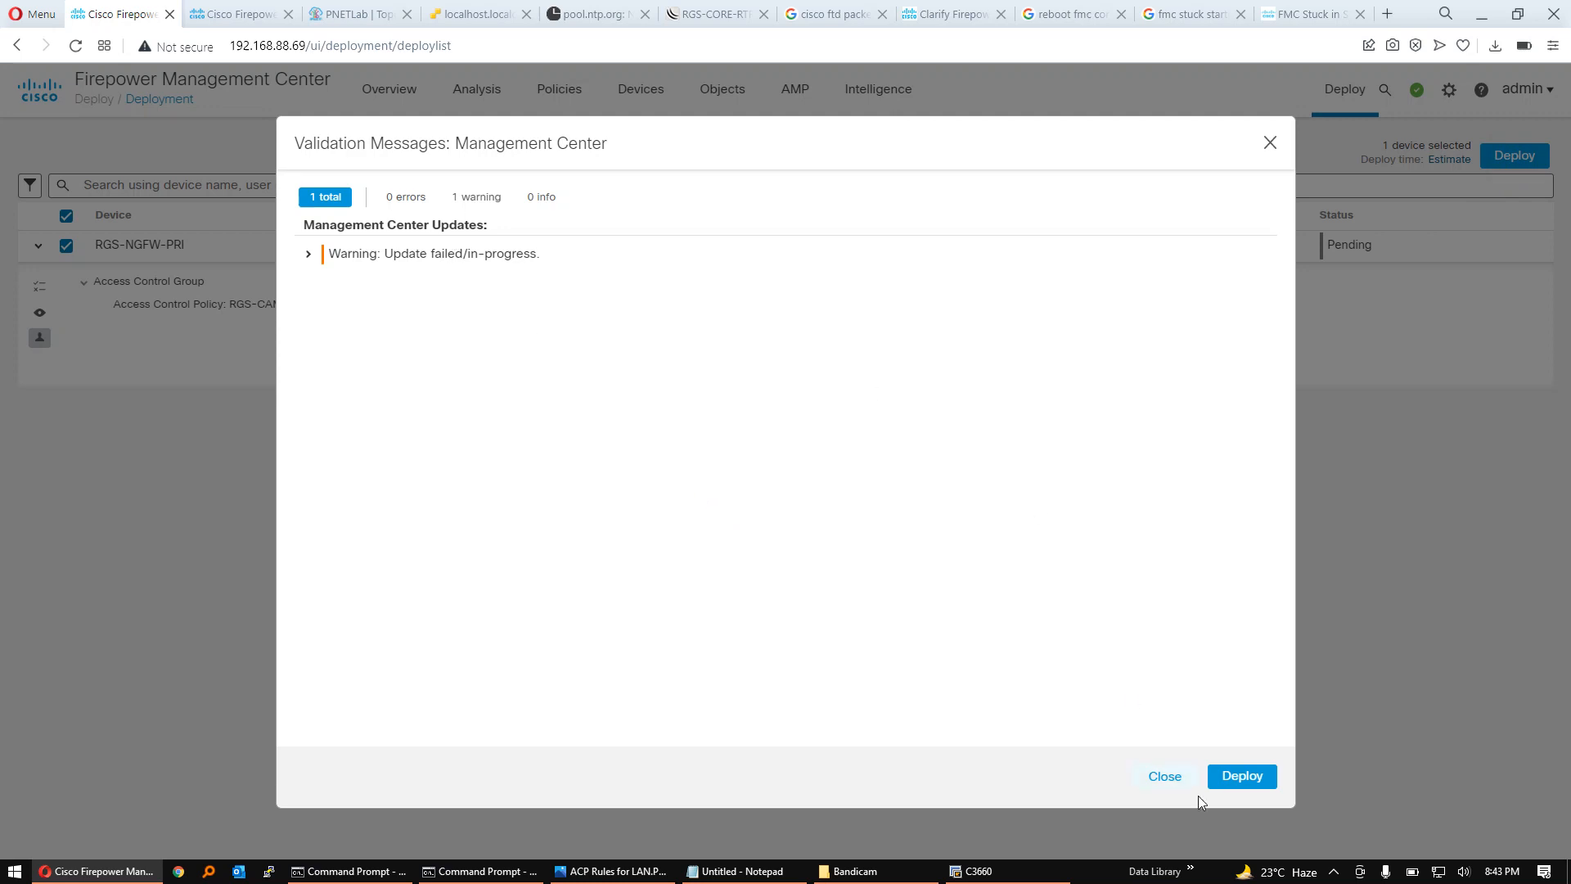
left_click(1232, 773)
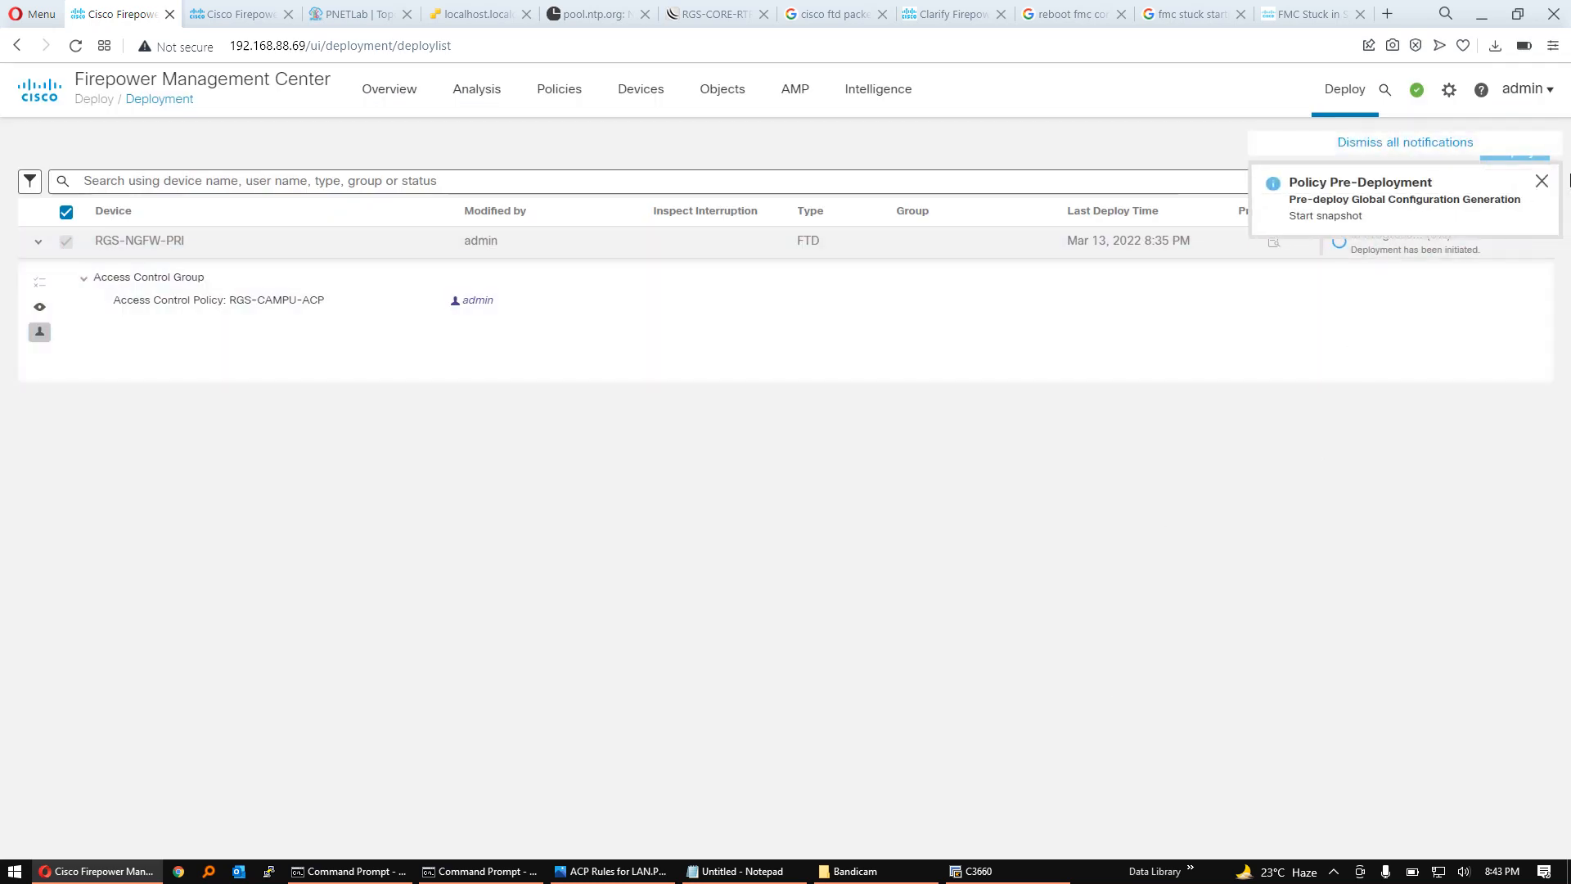
left_click(1544, 182)
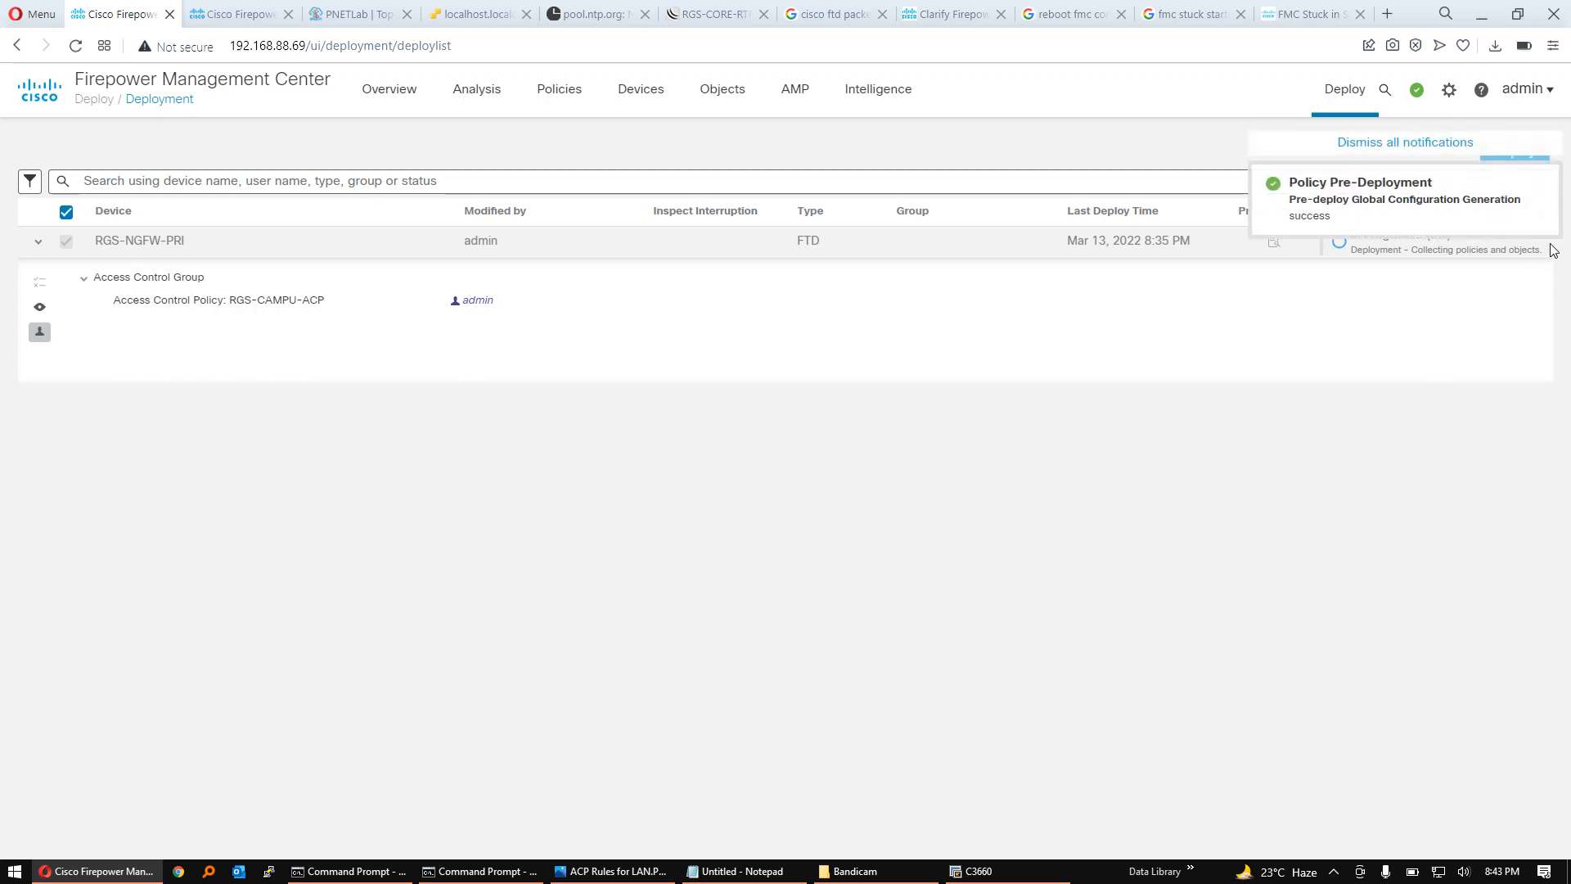
left_click(1545, 183)
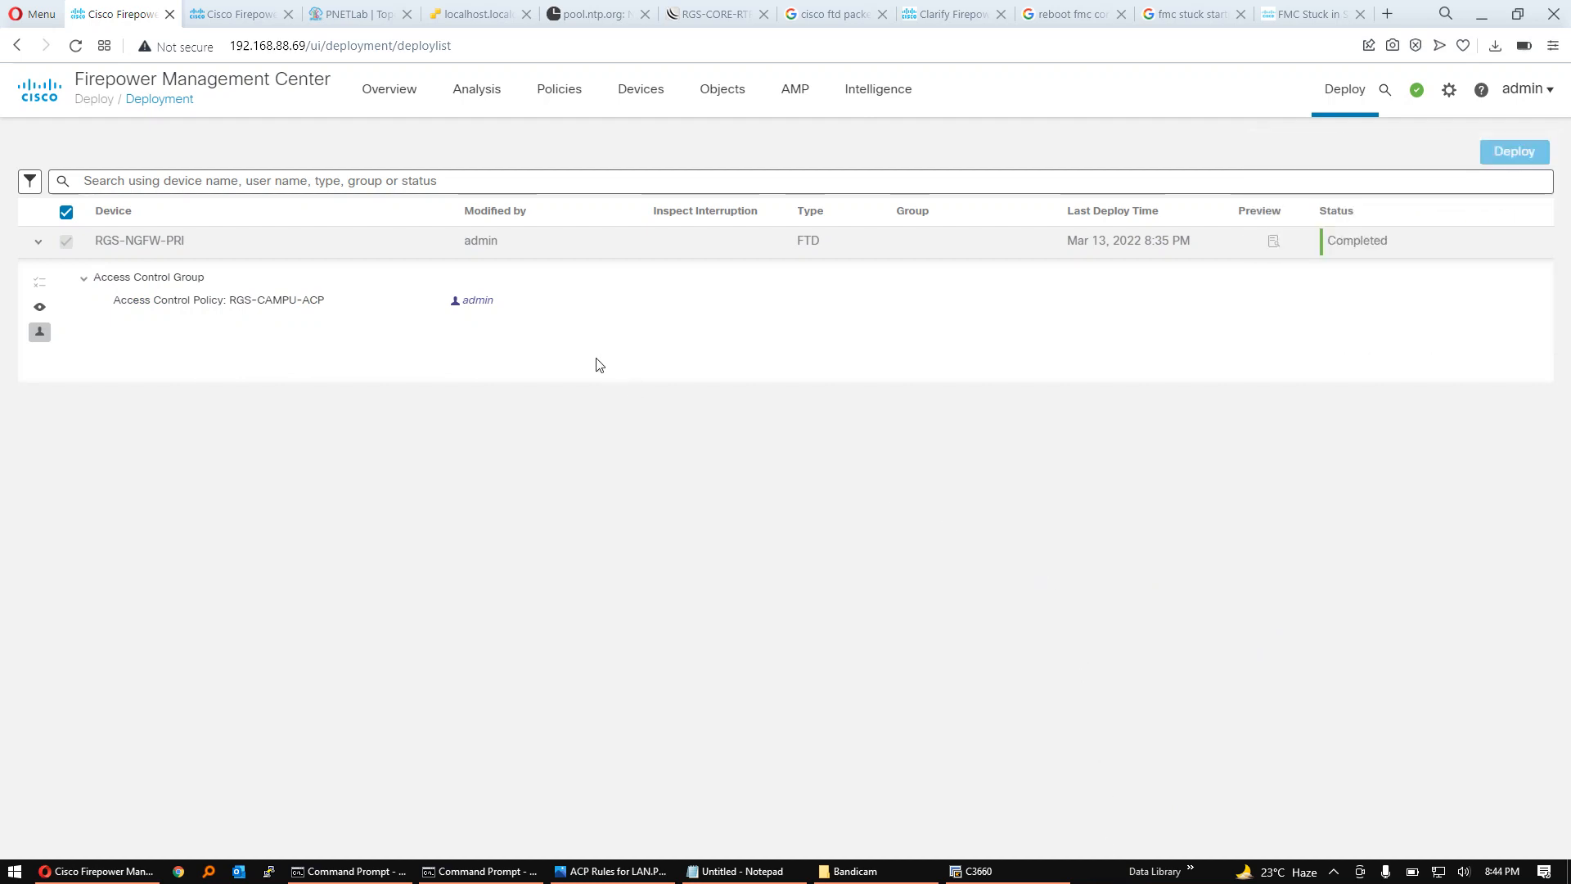
Step: Go back to the connection events list and rerun "ping 8.8.8.8 repeat 100" on the C3660 router
left_click(242, 14)
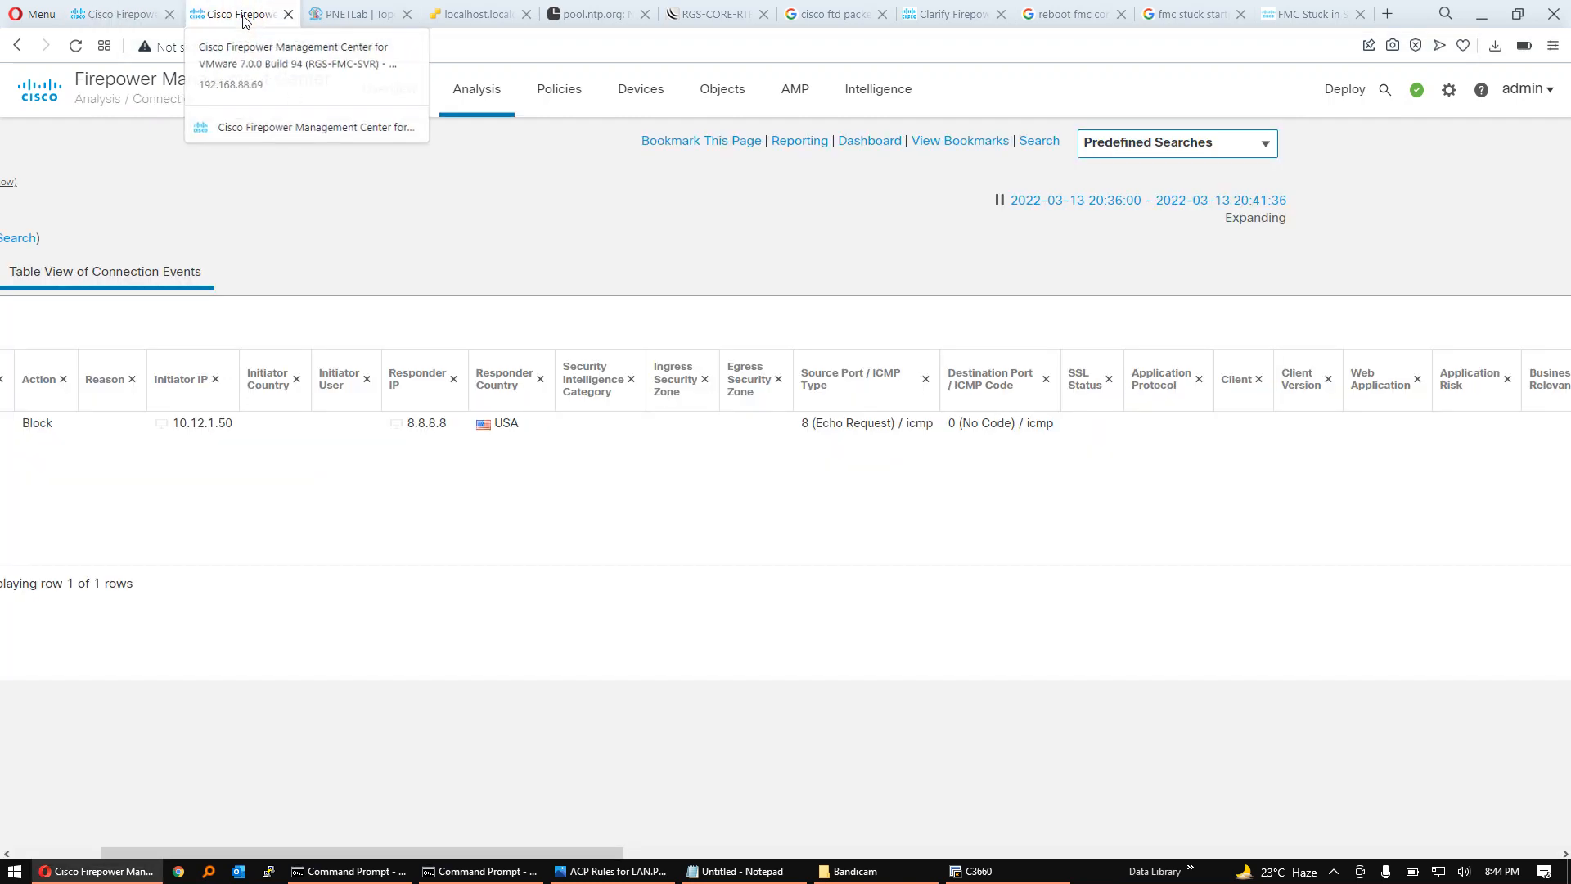
left_click(16, 47)
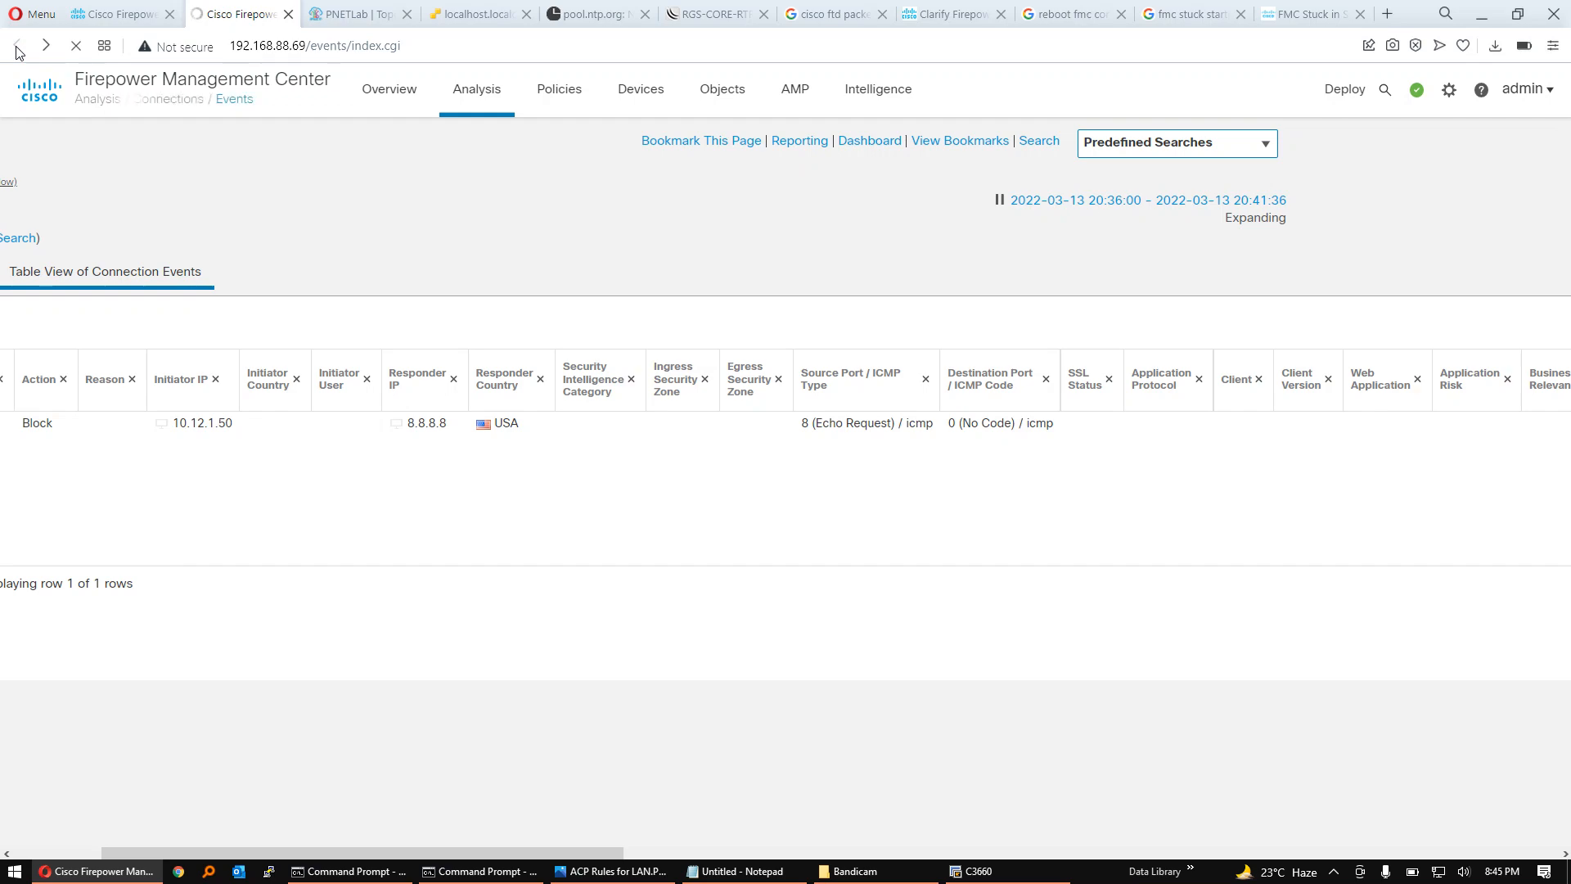
left_click(990, 870)
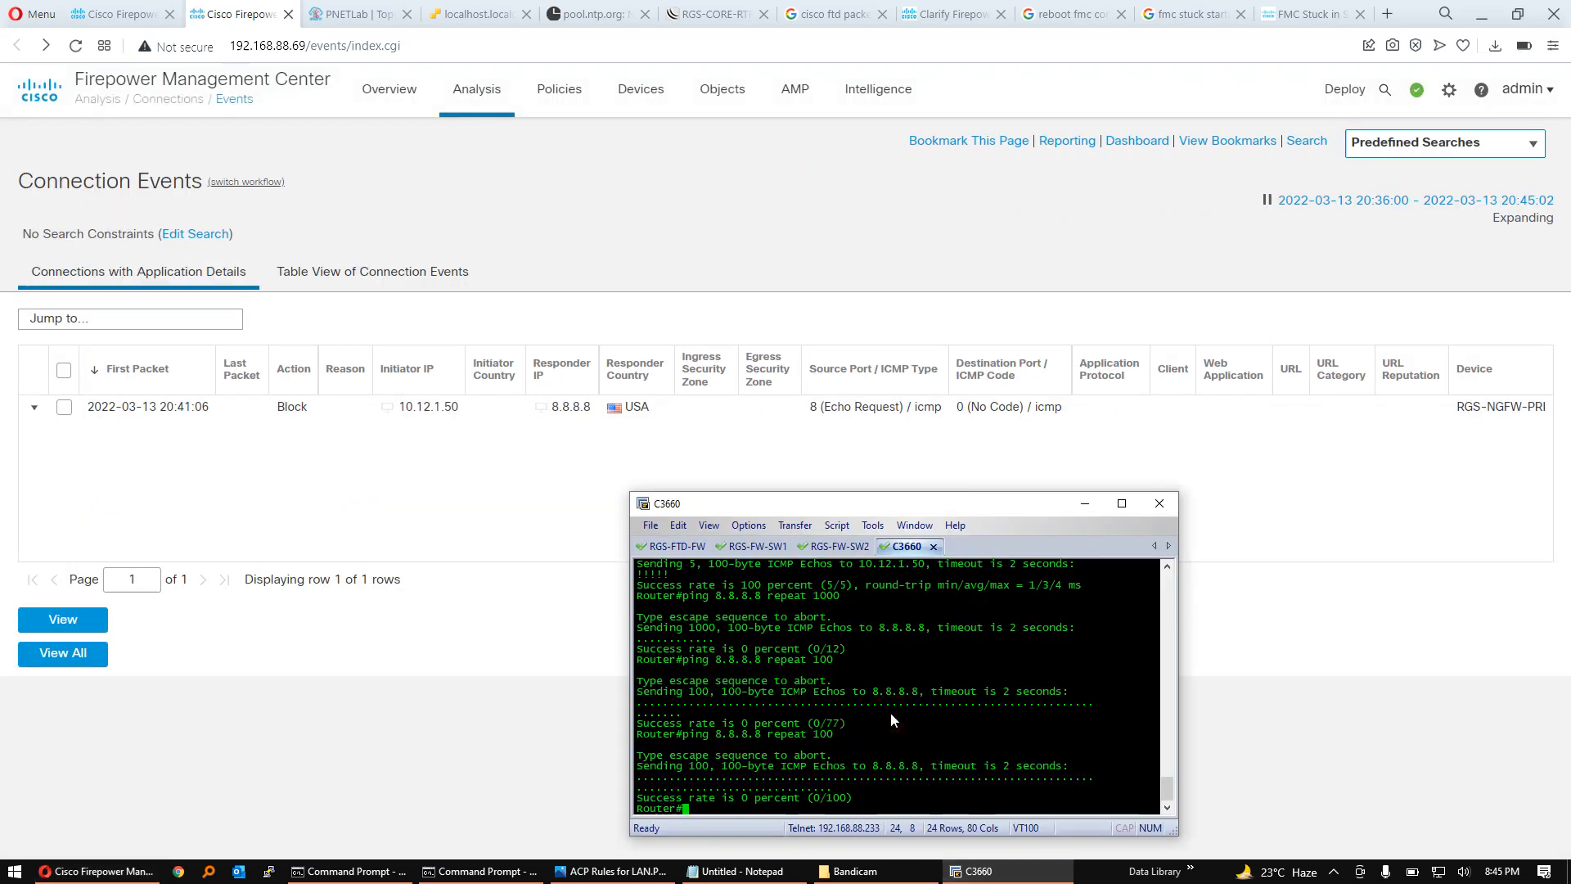
key("Up")
key("Return")
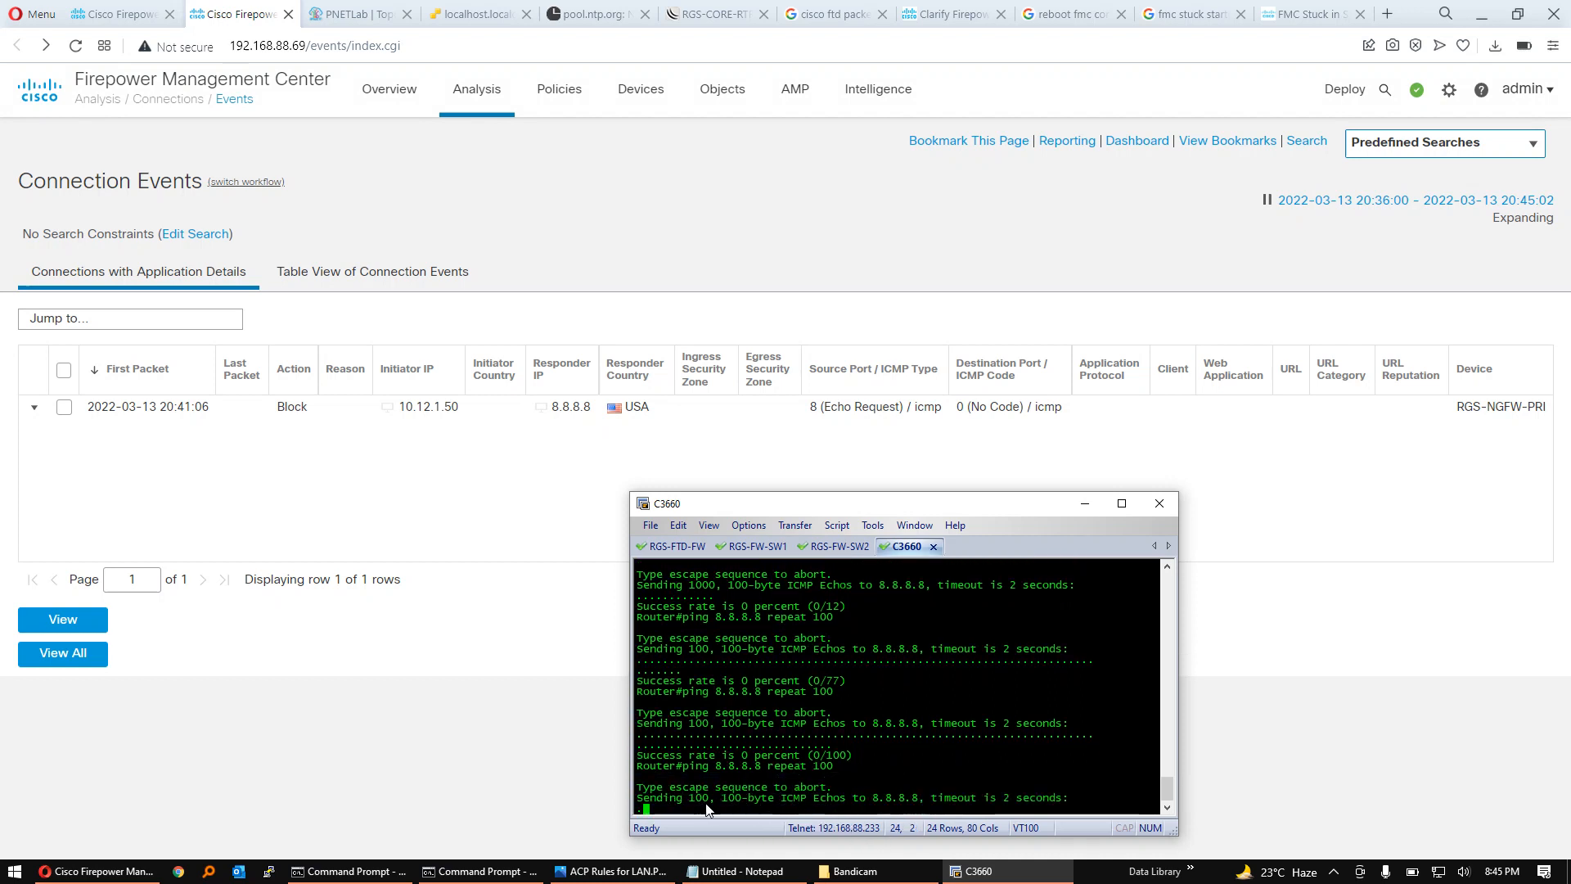
Step: Reload the connection events list to check for new entries from the ping to 8.8.8.8
left_click(278, 506)
left_click(76, 46)
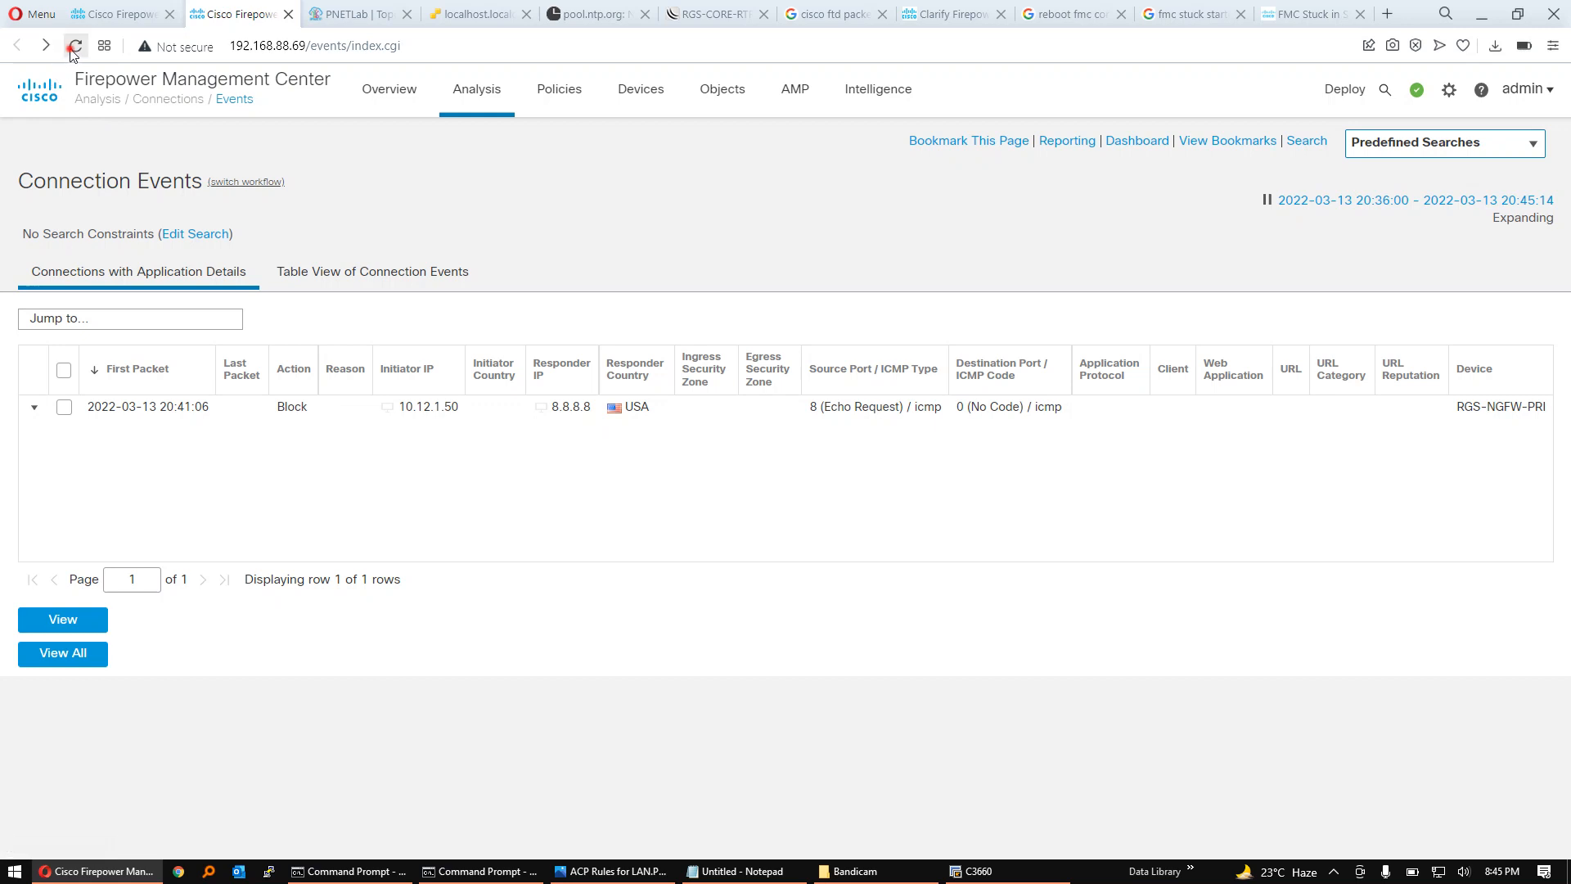
left_click(74, 48)
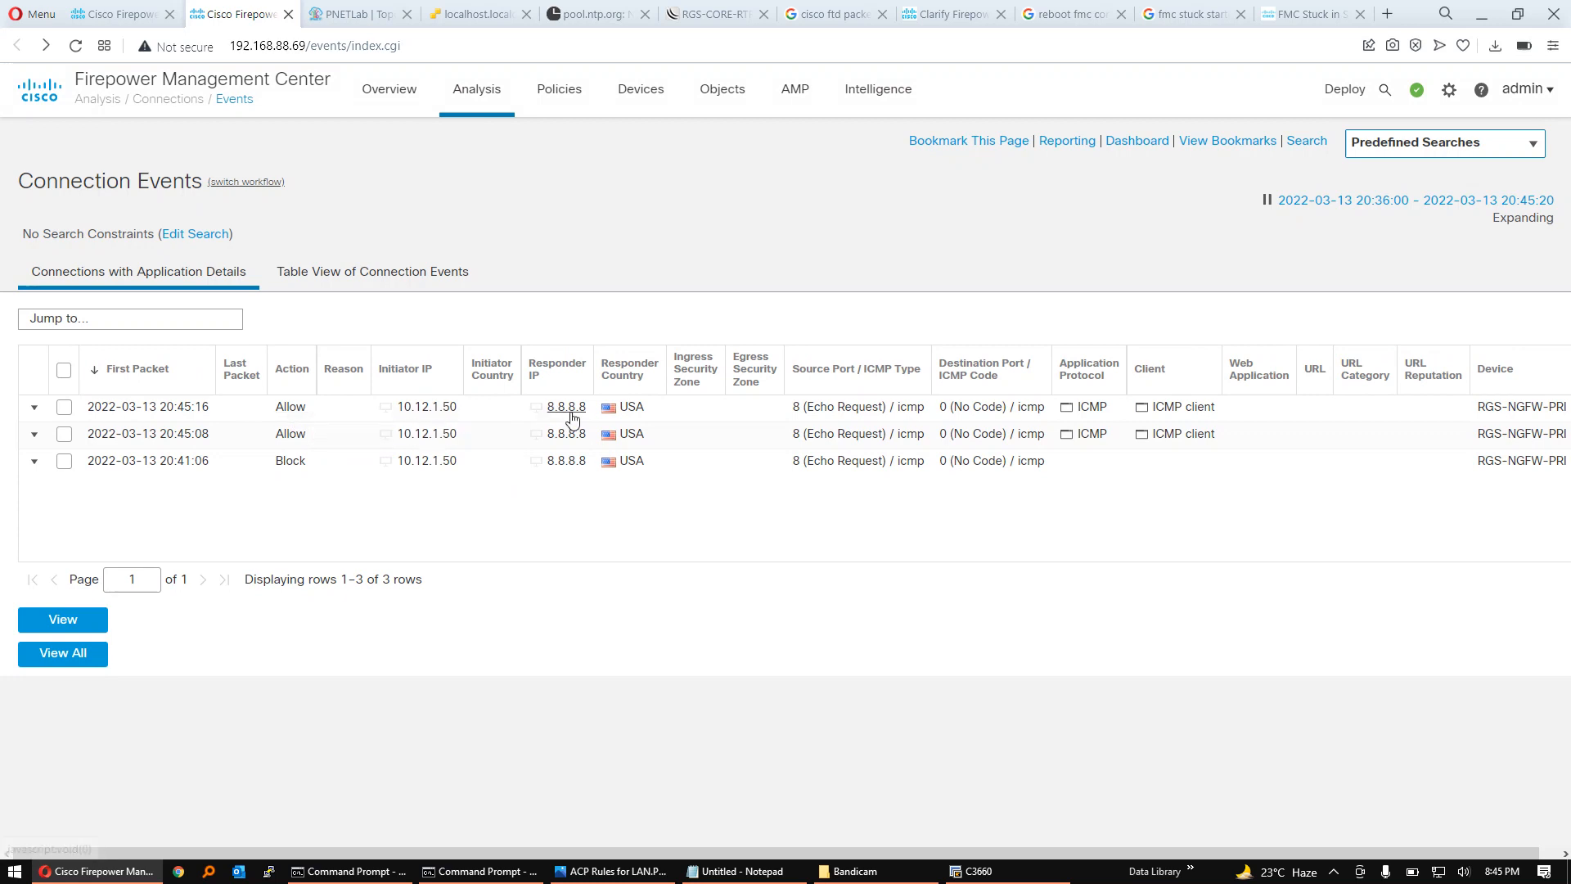
Step: Open the newest connection event in the table view and examine its application protocol, access control policy and access control rule
left_click(121, 411)
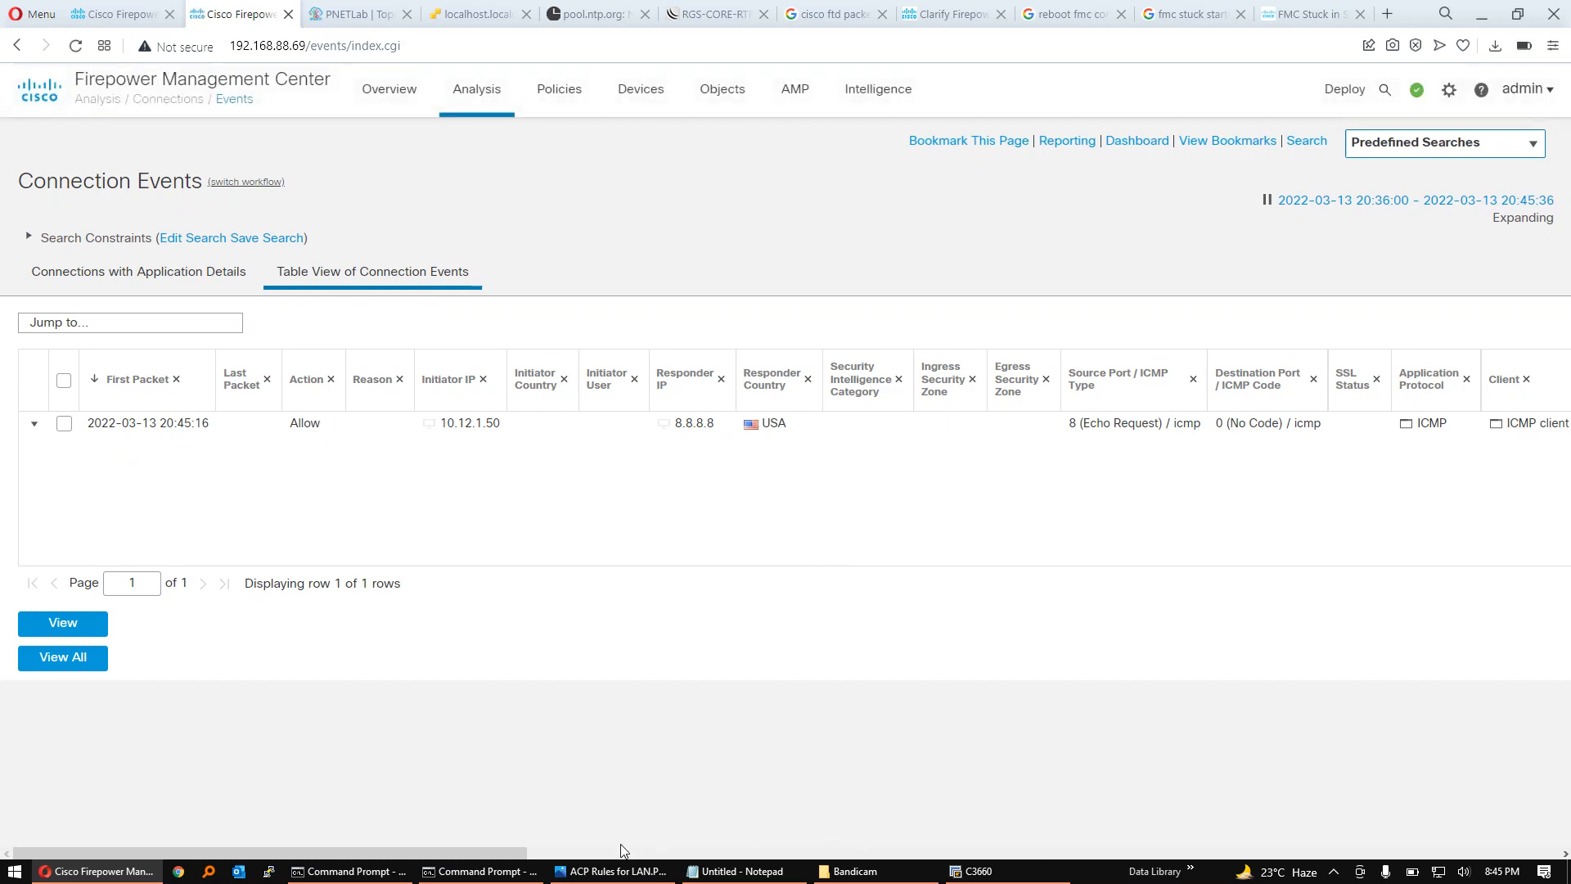
left_click_drag(513, 857, 769, 854)
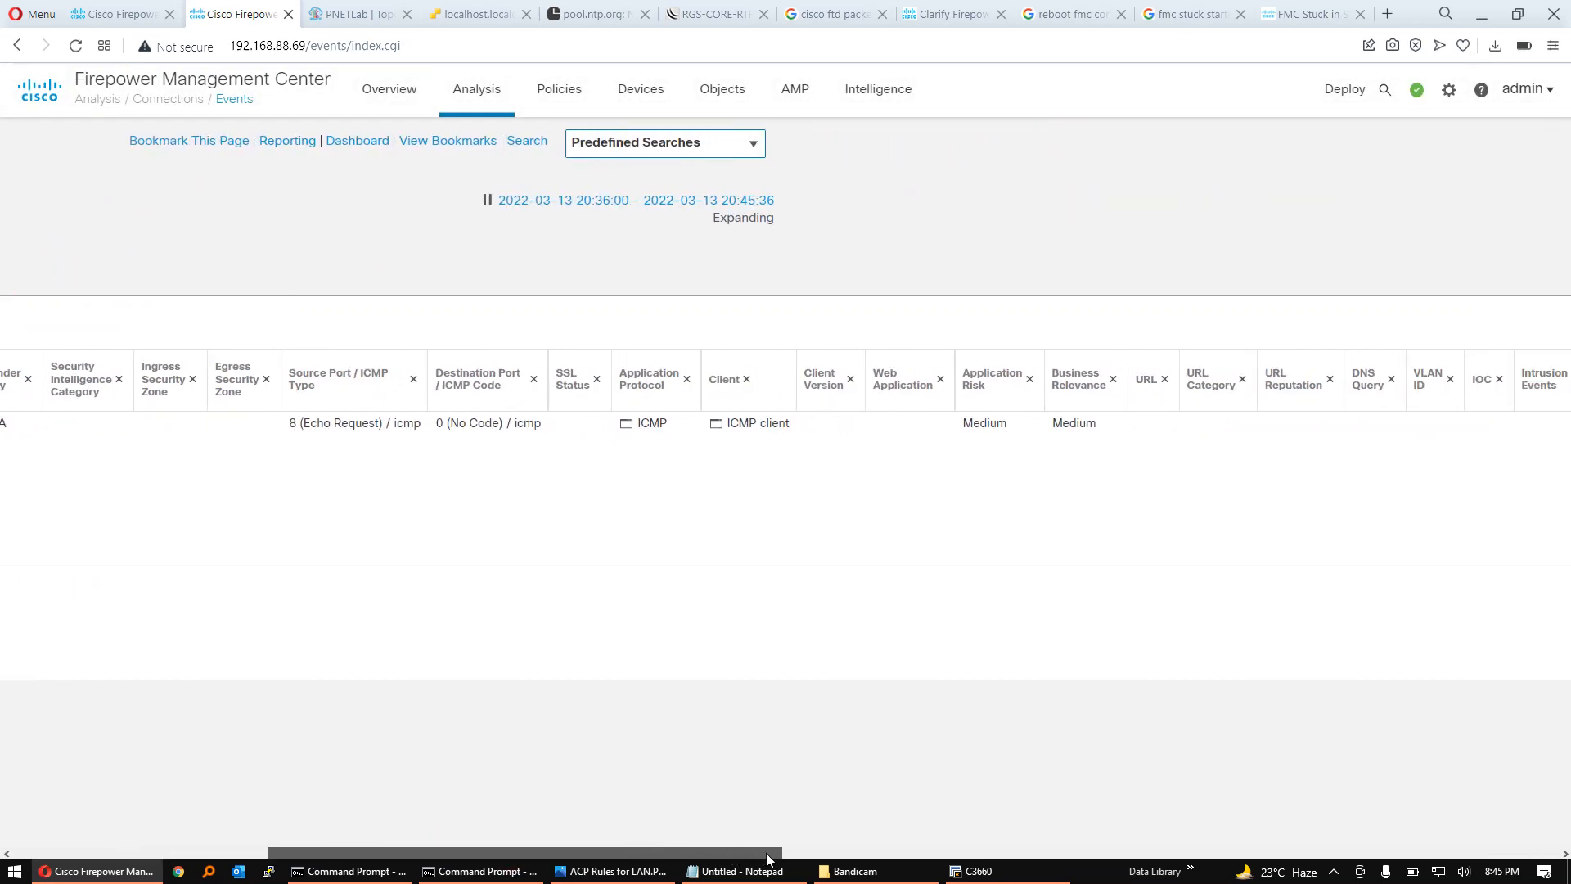
left_click(647, 423)
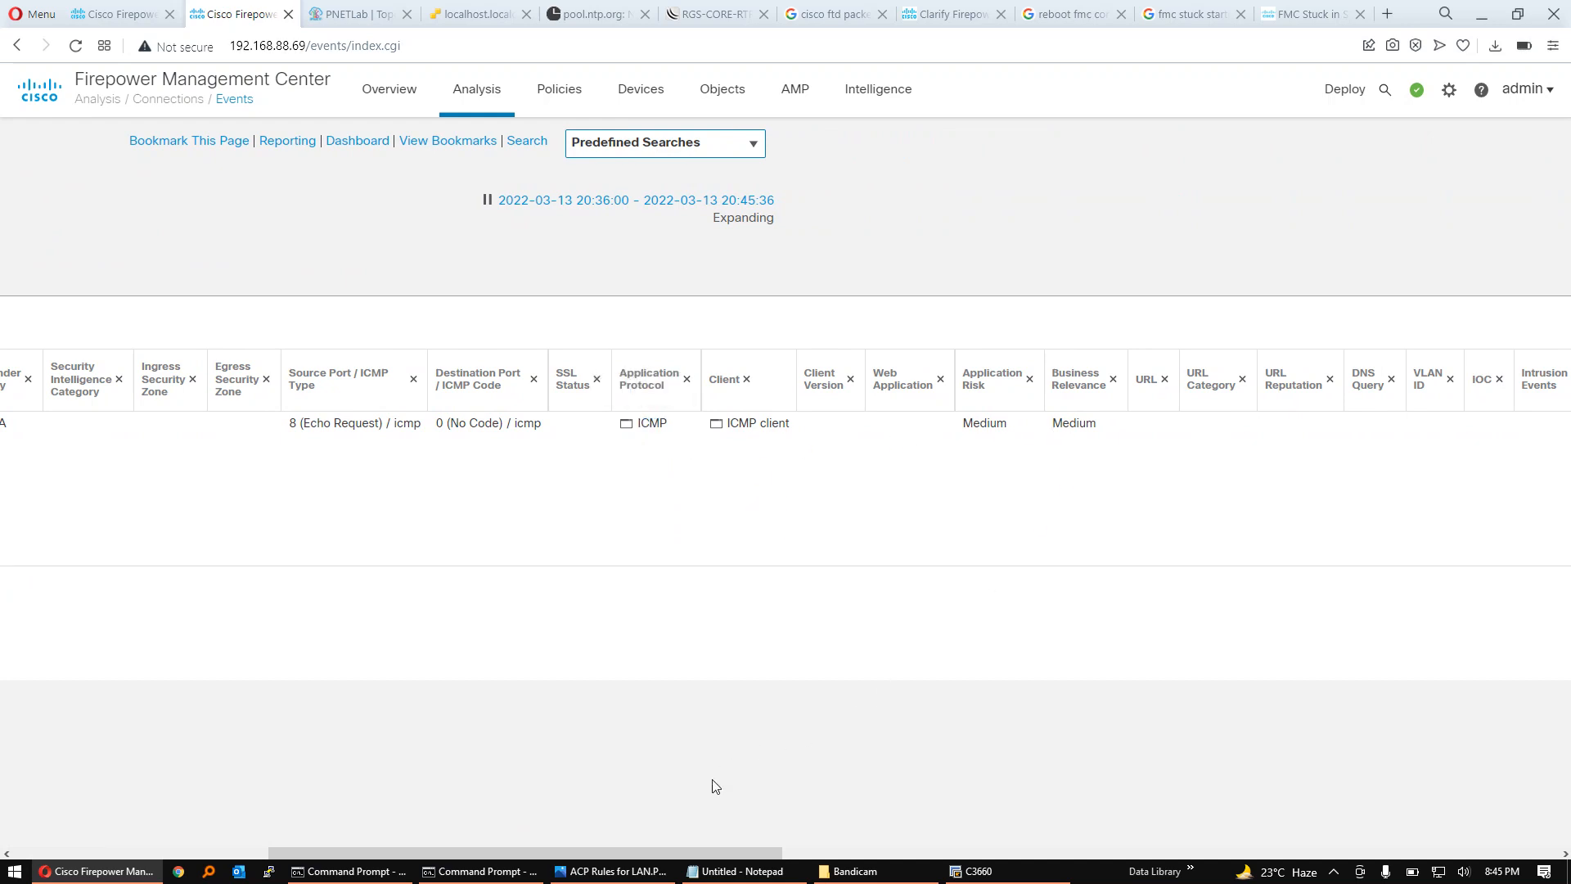
left_click_drag(705, 851, 1025, 839)
left_click_drag(670, 442, 784, 439)
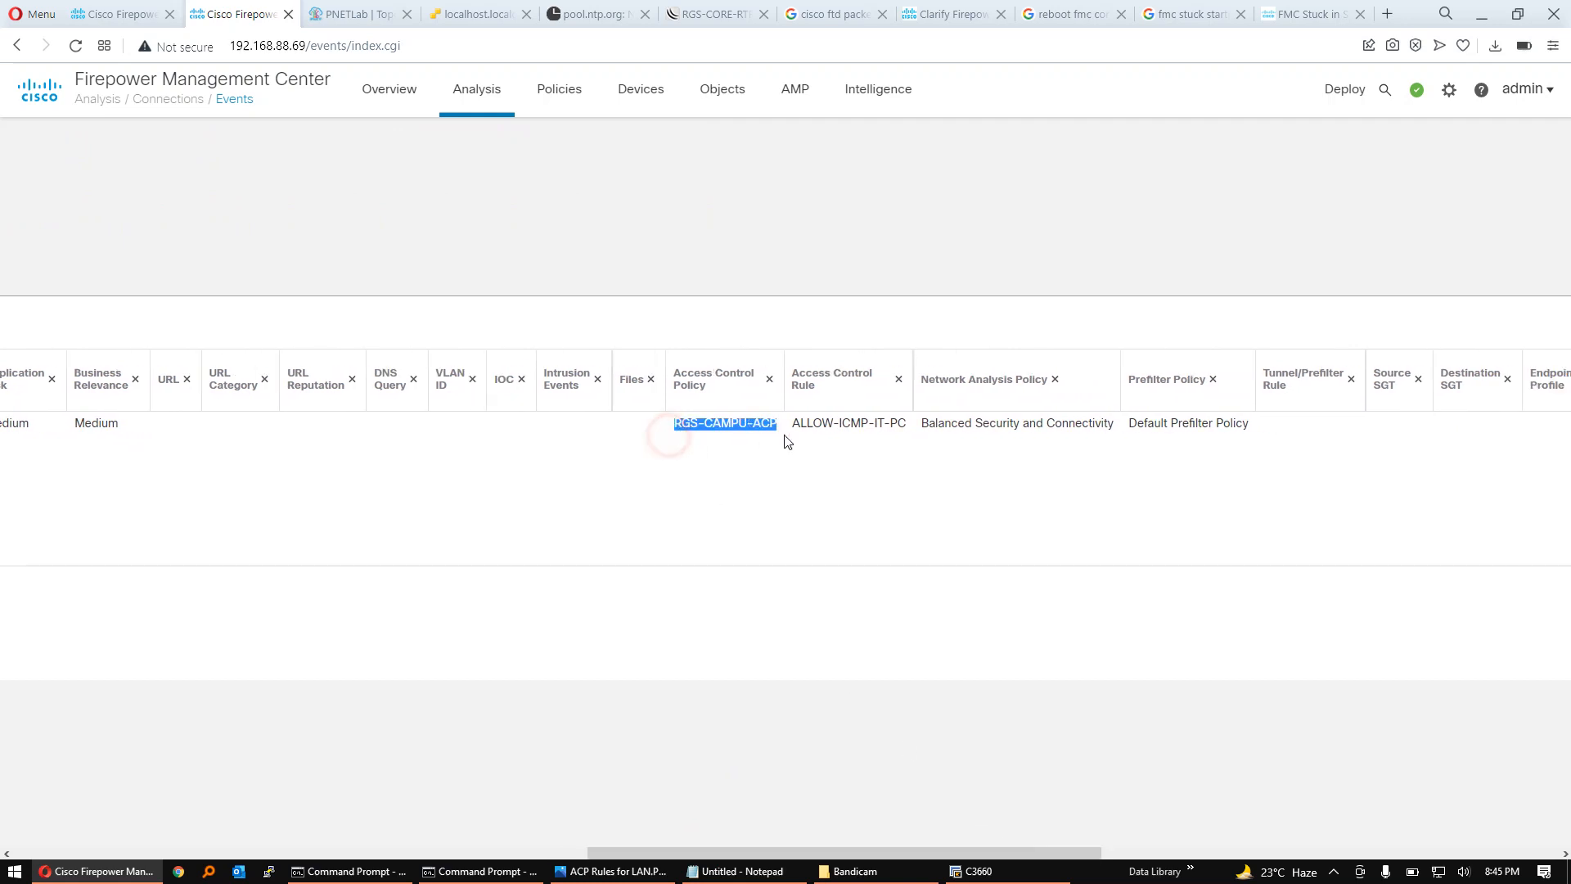
left_click(761, 444)
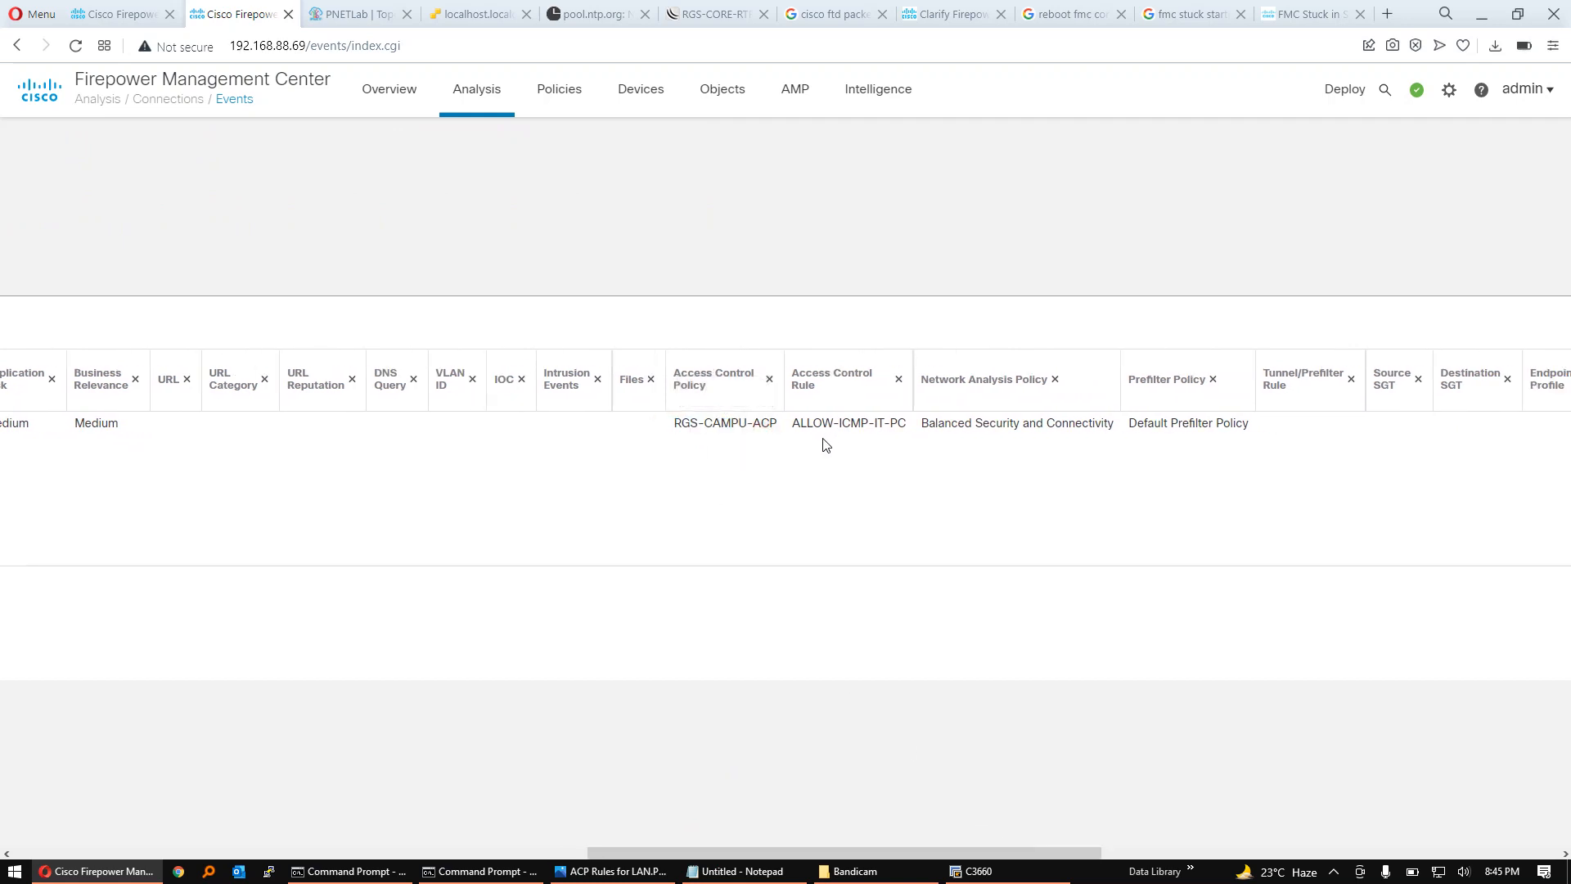
left_click(800, 441)
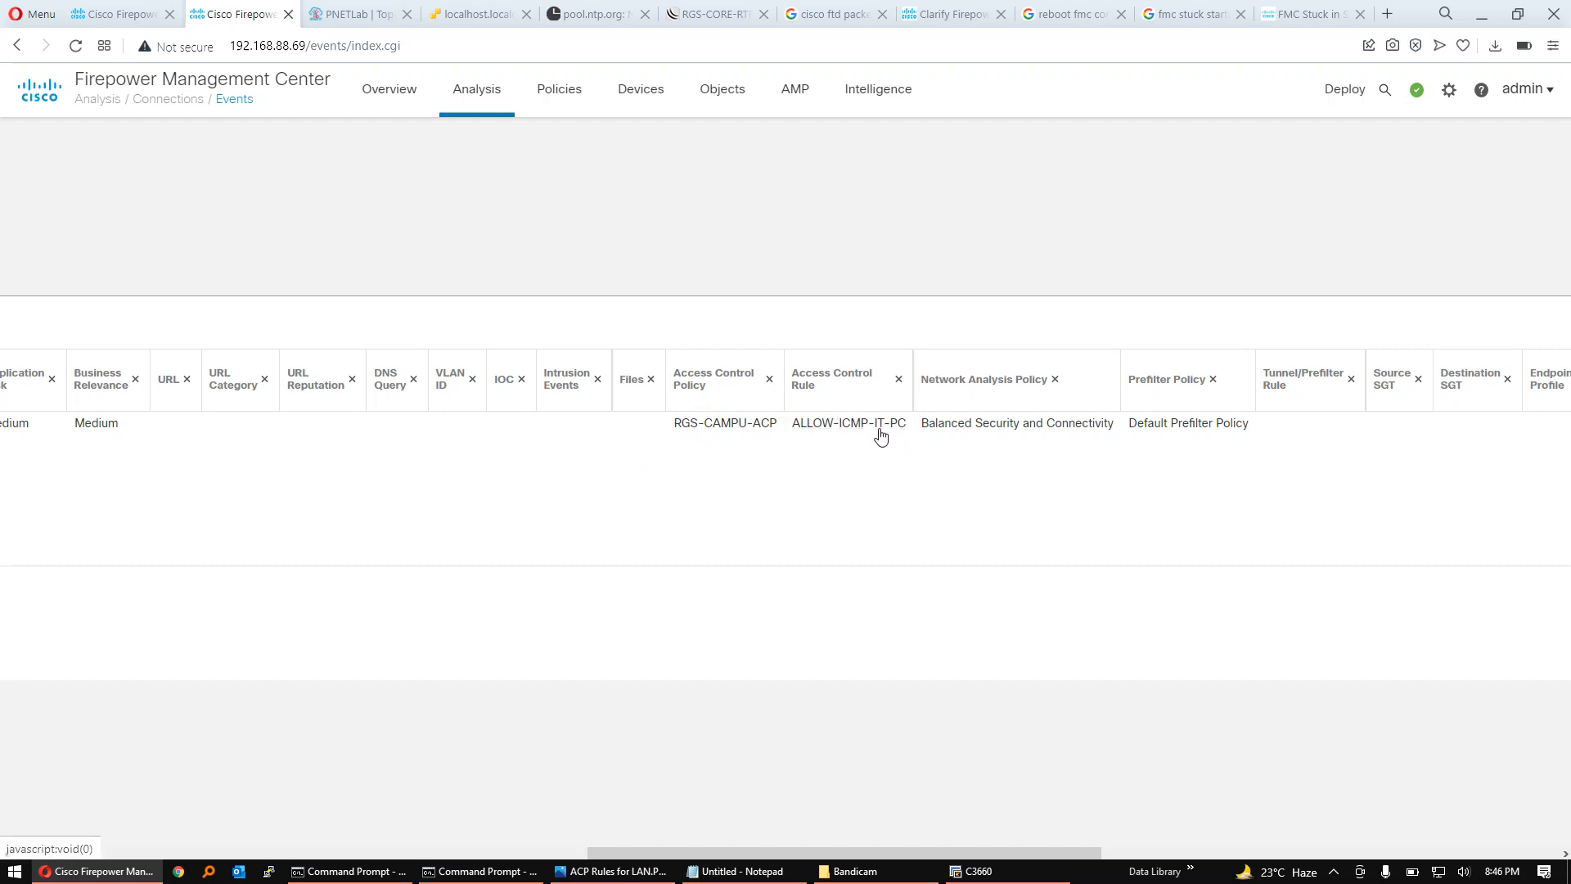
left_click_drag(907, 439, 789, 433)
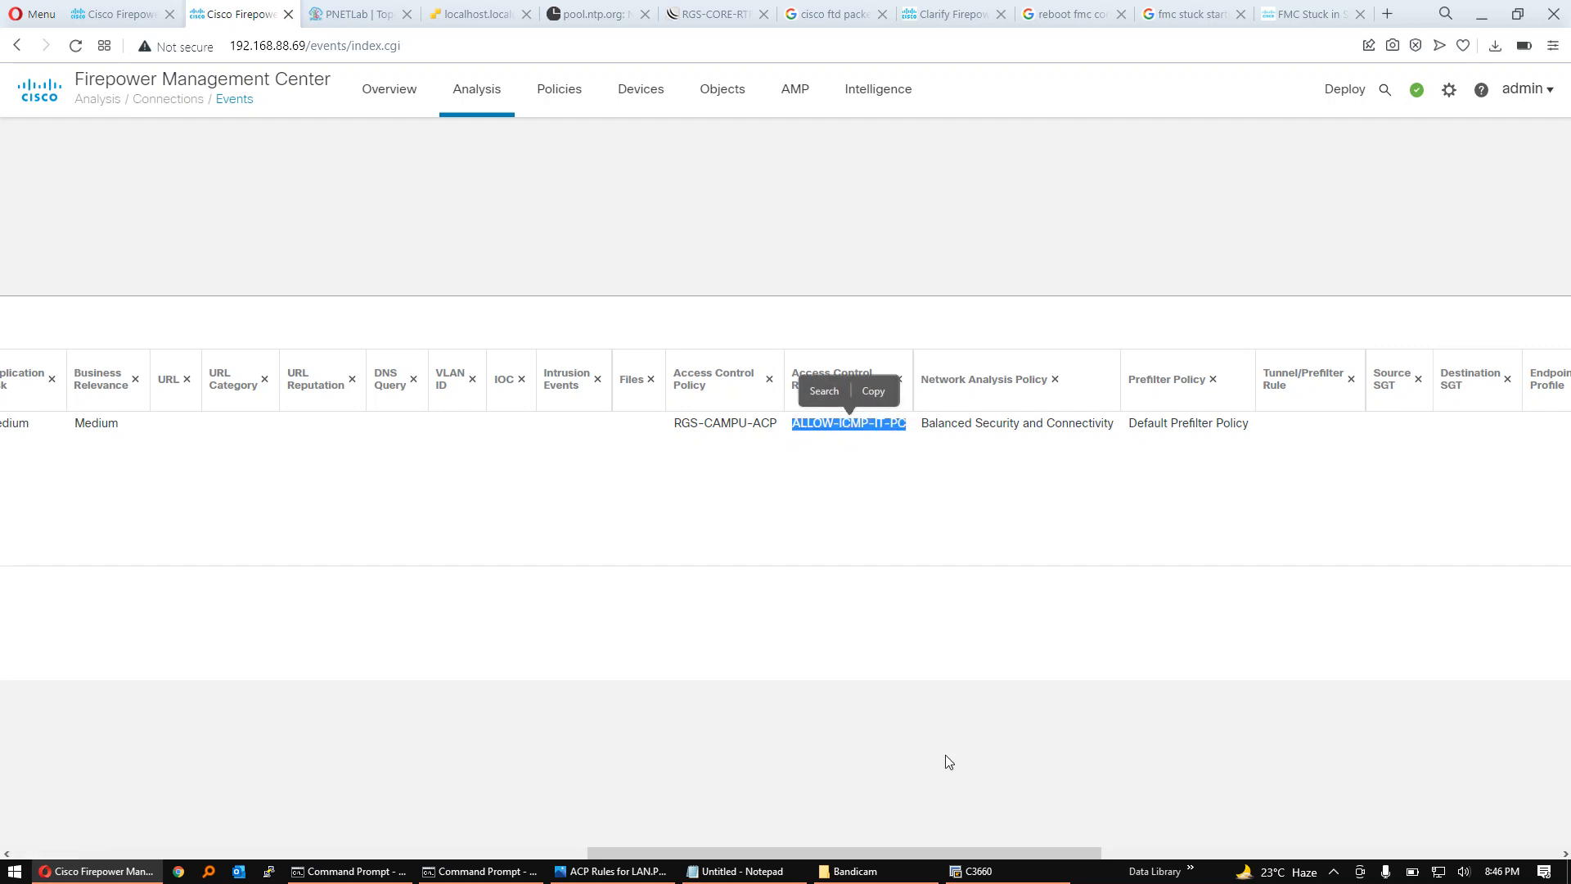
left_click_drag(945, 853, 243, 457)
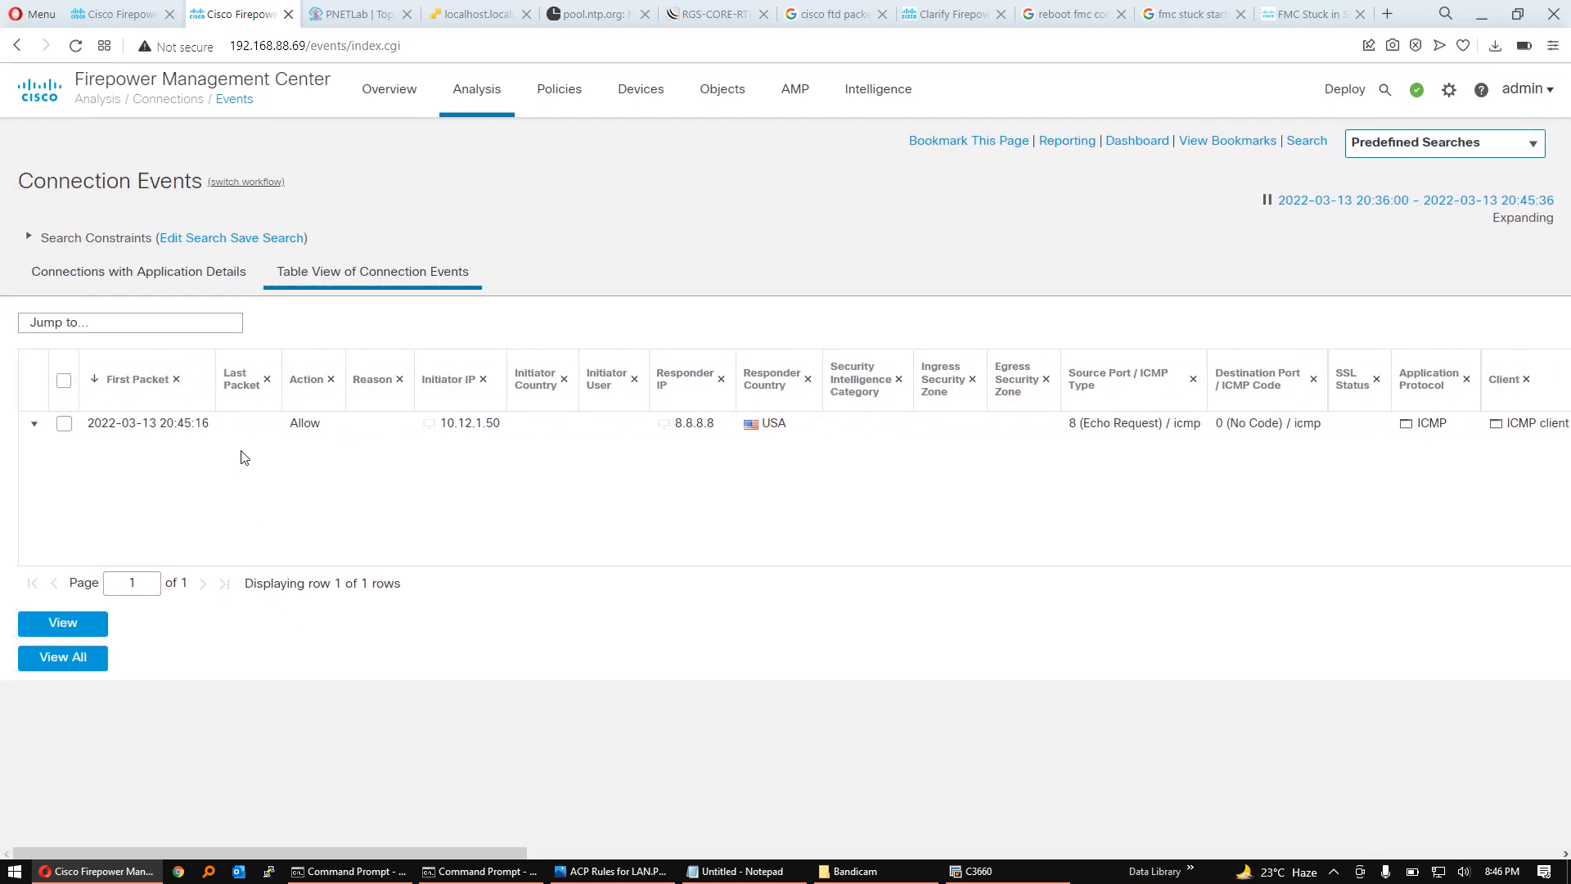
Step: Return to the full connection events list and check the running ping in the C3660 console
left_click(18, 46)
left_click(1008, 873)
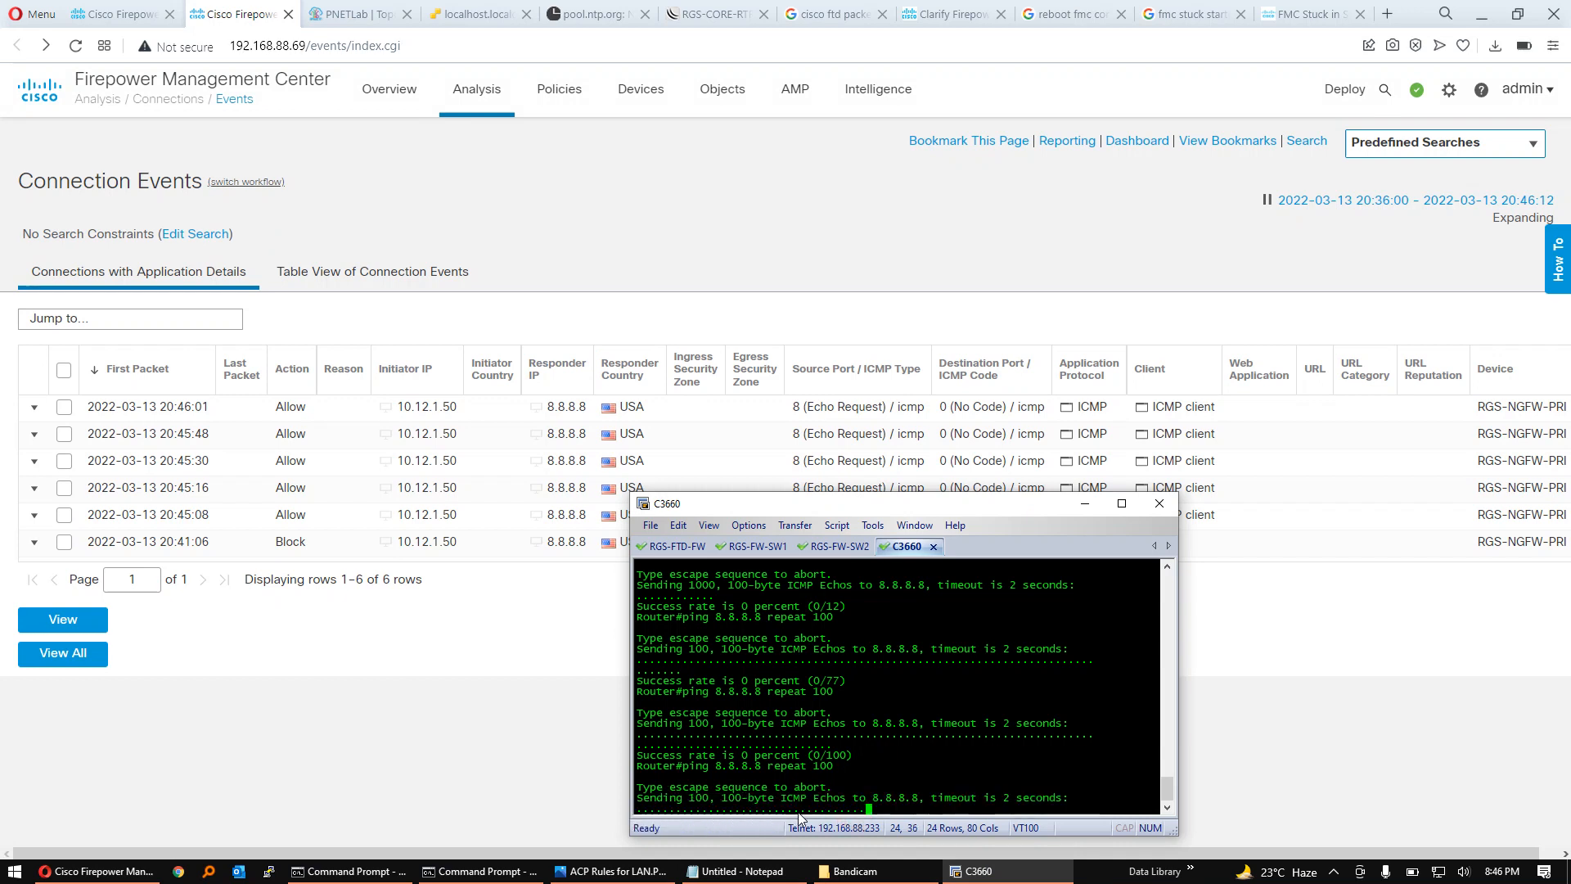
left_click_drag(749, 503, 767, 505)
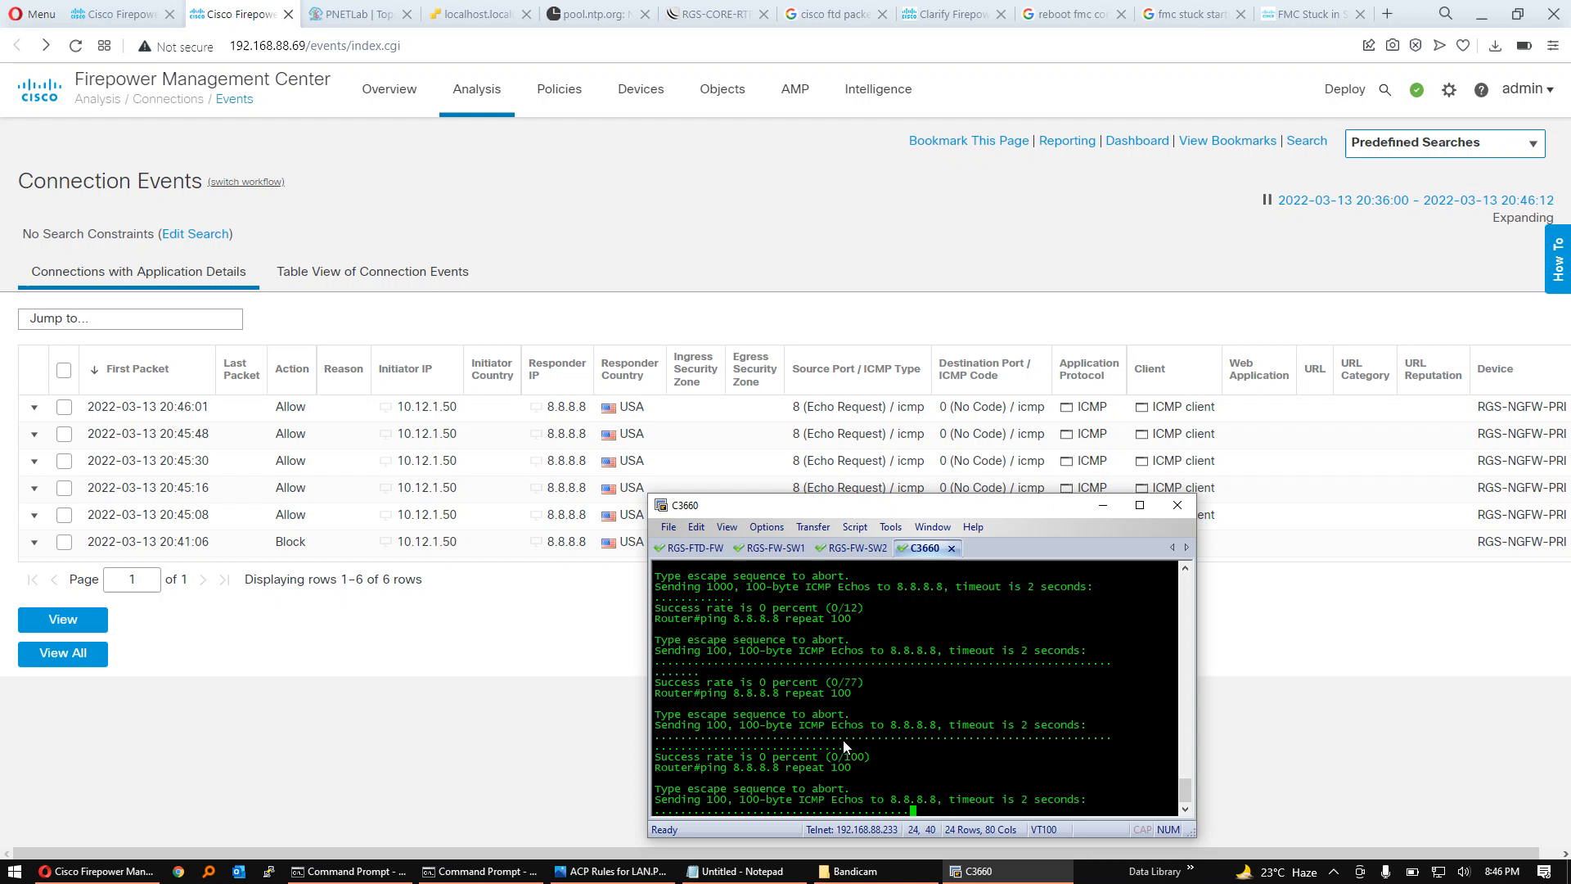
Step: Abort the ping on the C3660 router and run "sh ip int brief" to check the FastEthernet0/0 address
key("ctrl+shift+6")
type("sh ip int br")
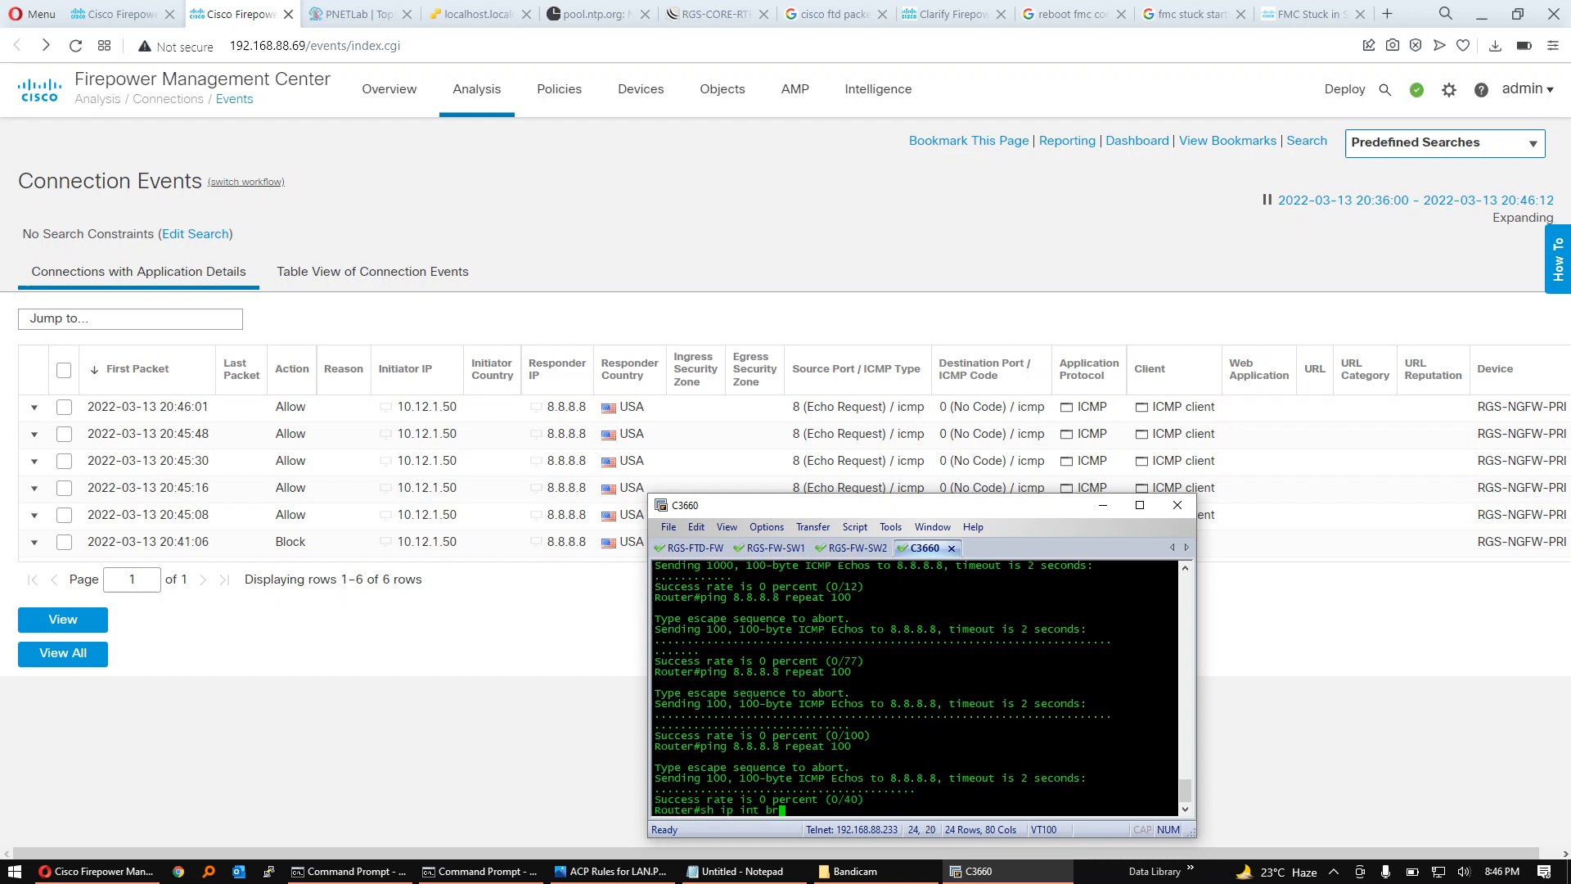
type("i")
key("Tab")
key("Return")
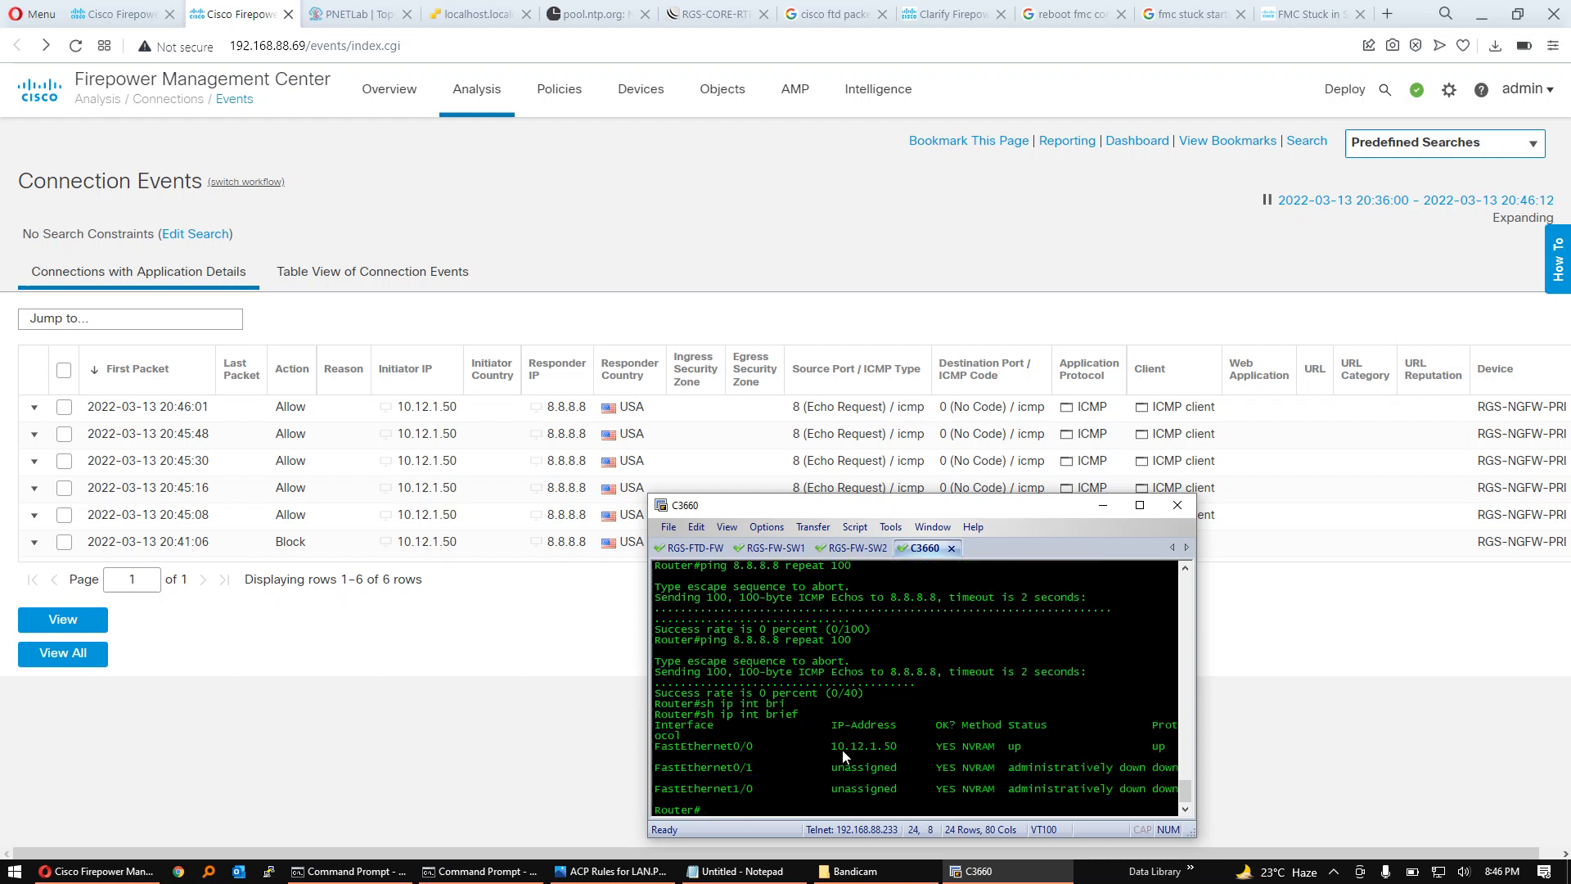
left_click_drag(832, 746, 896, 752)
Step: Review the deployment page and the PNETLab topology, and bring the C3660 console up beside the topology
left_click(155, 12)
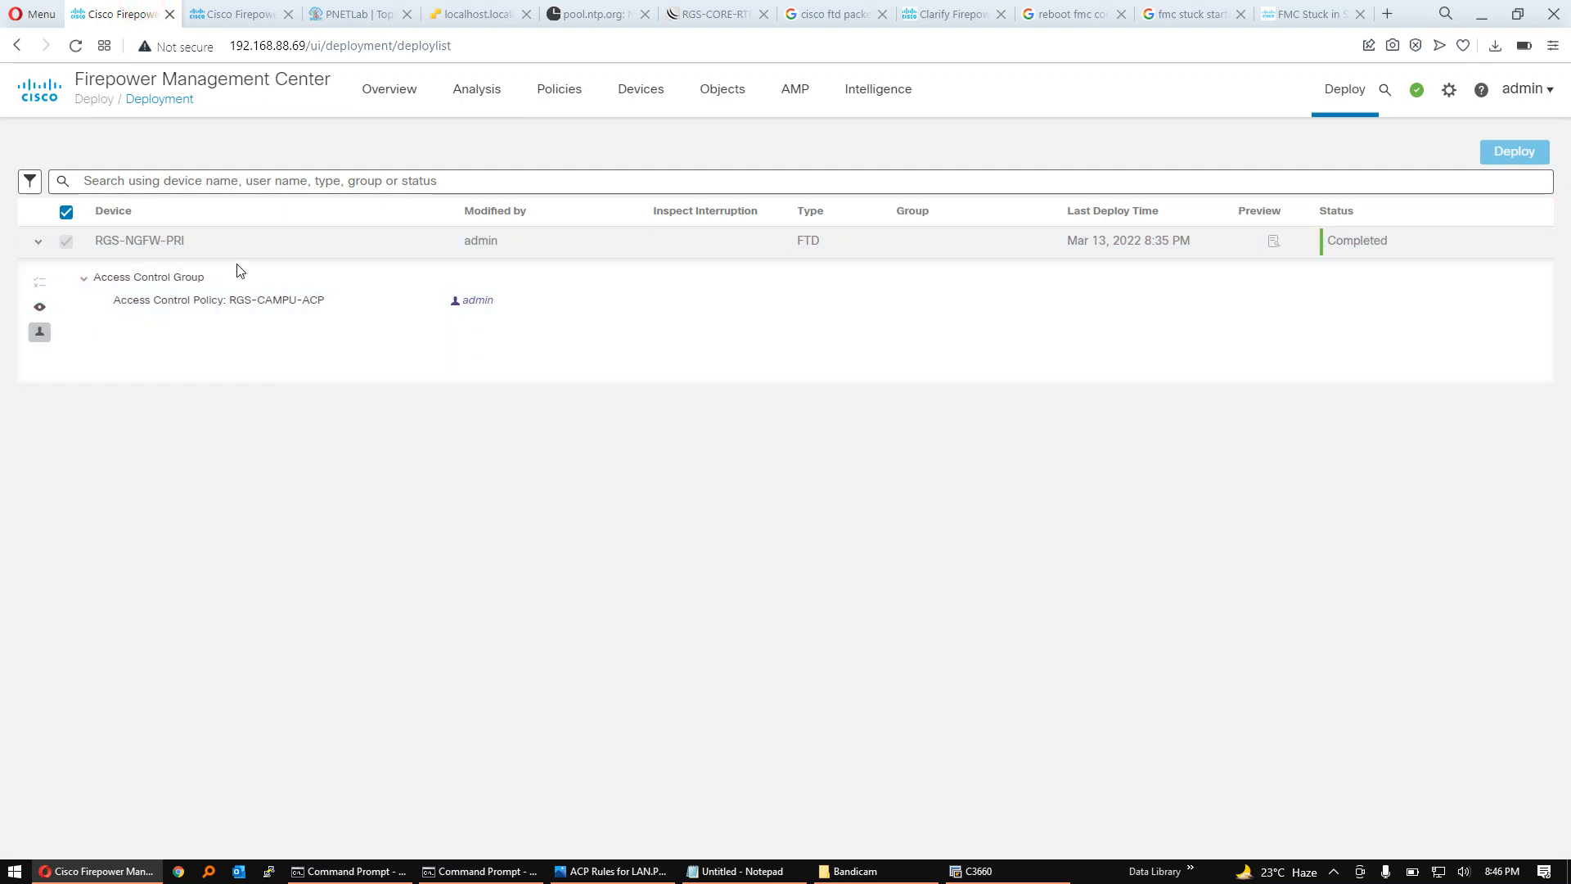
left_click(352, 14)
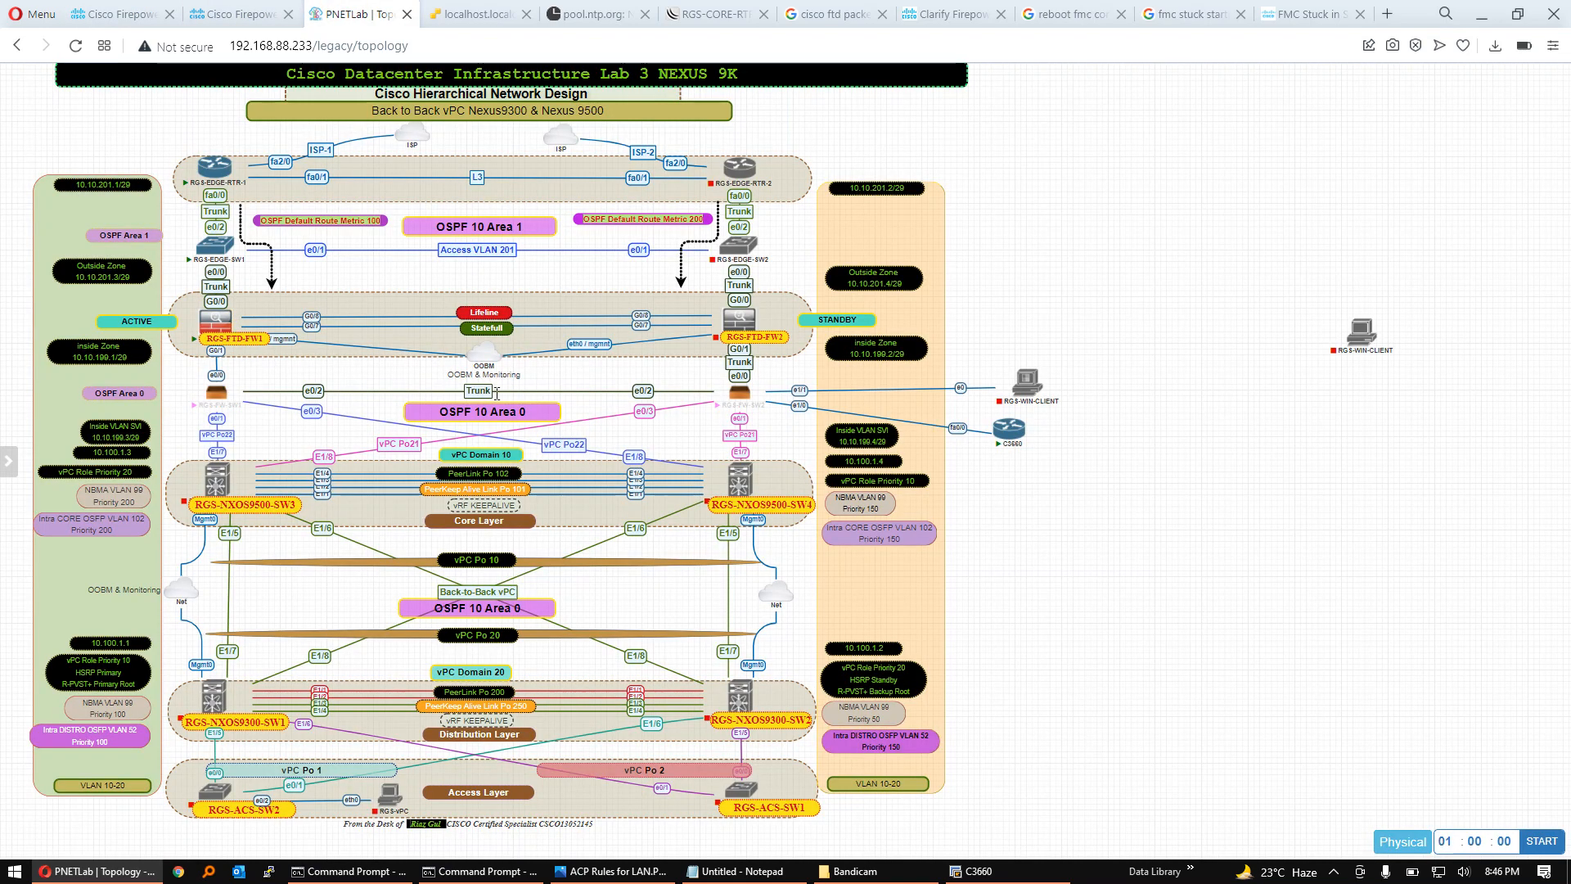
left_click(973, 871)
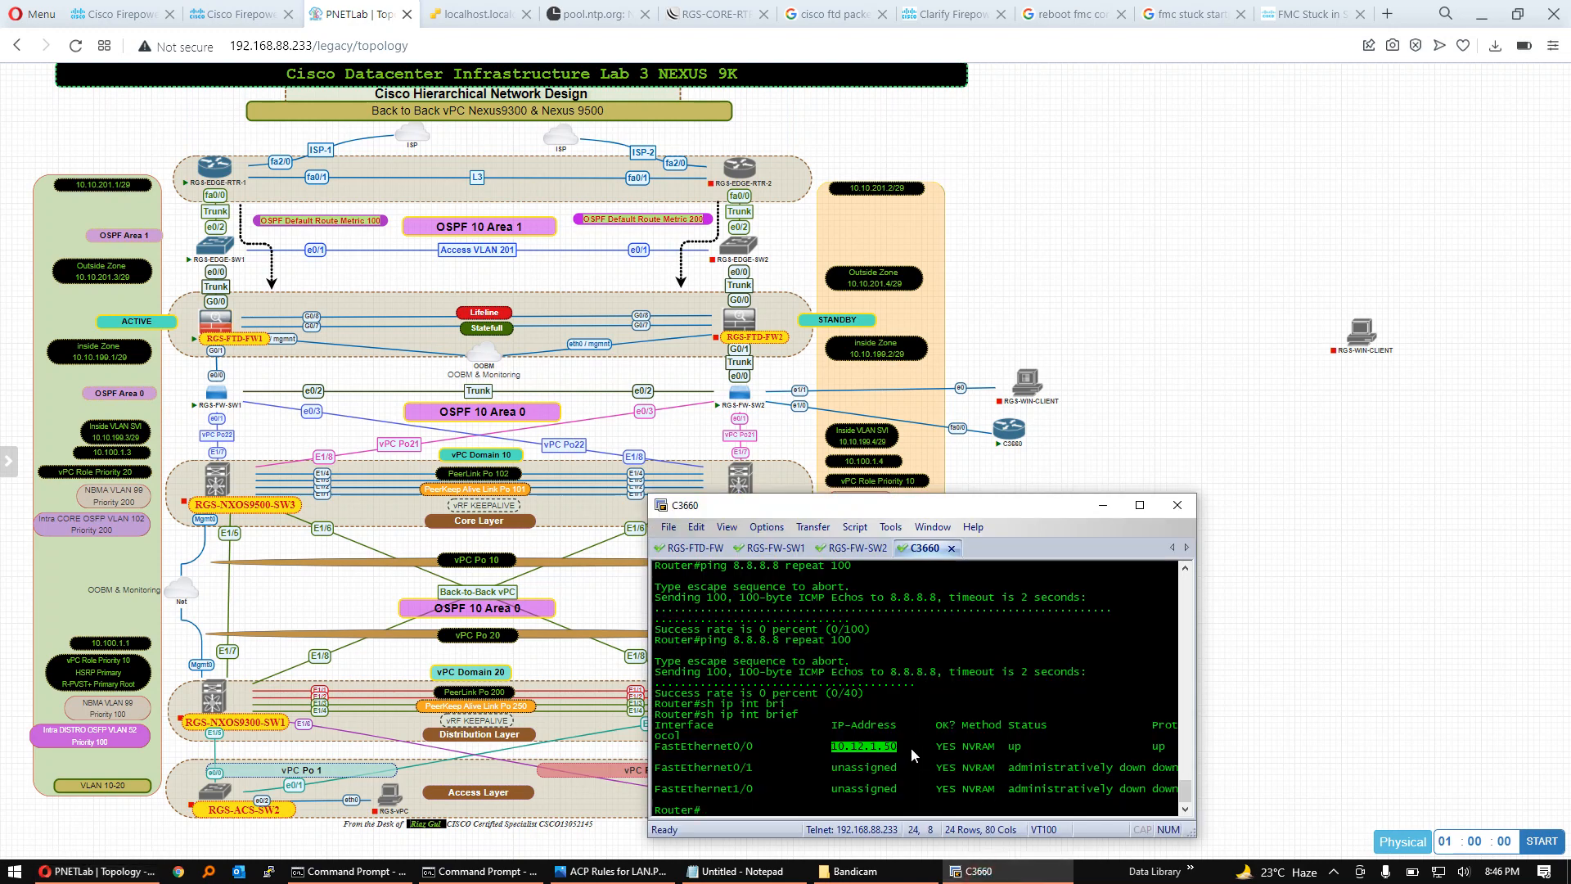